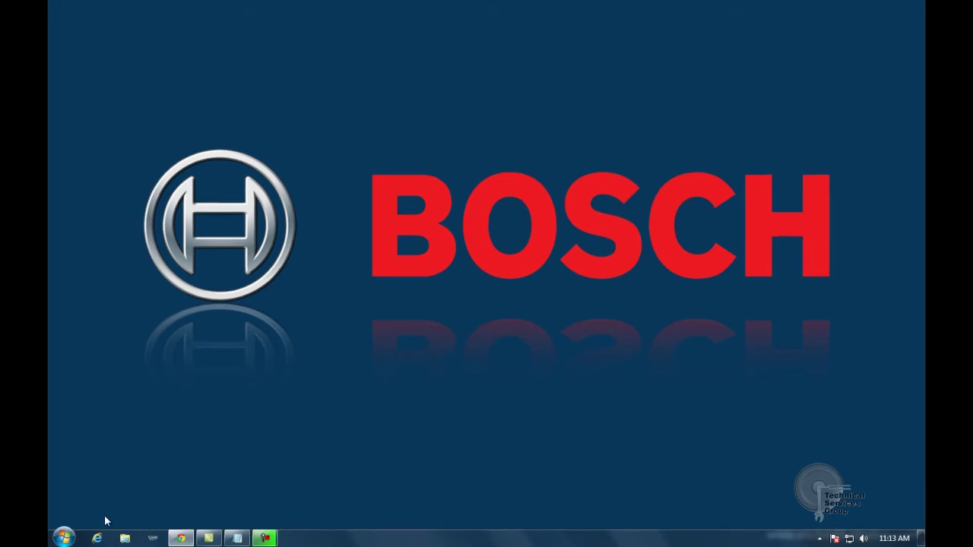
Launch PC Call Server Configuration Client from the Bosch > Praesideo V3.51.3159 Start menu folder and log in.
click(64, 538)
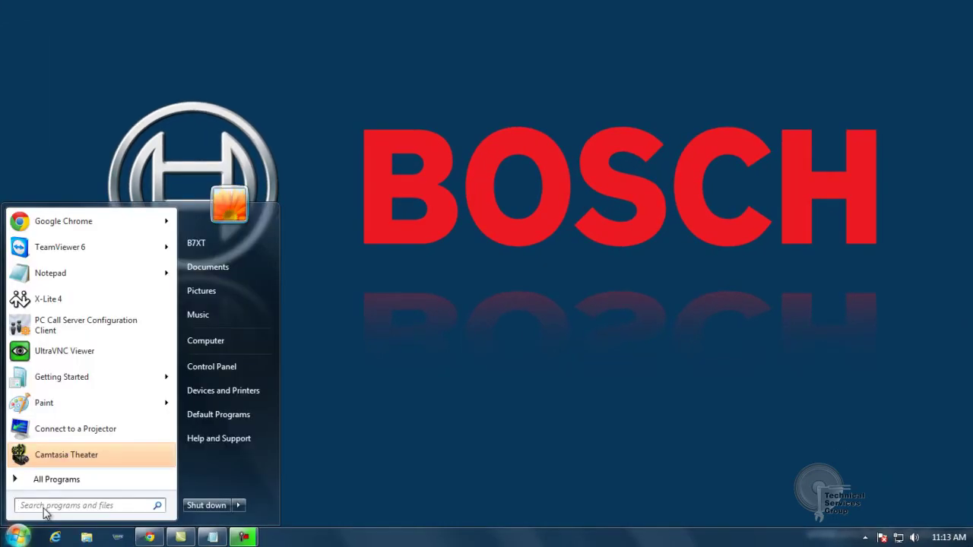
click(56, 479)
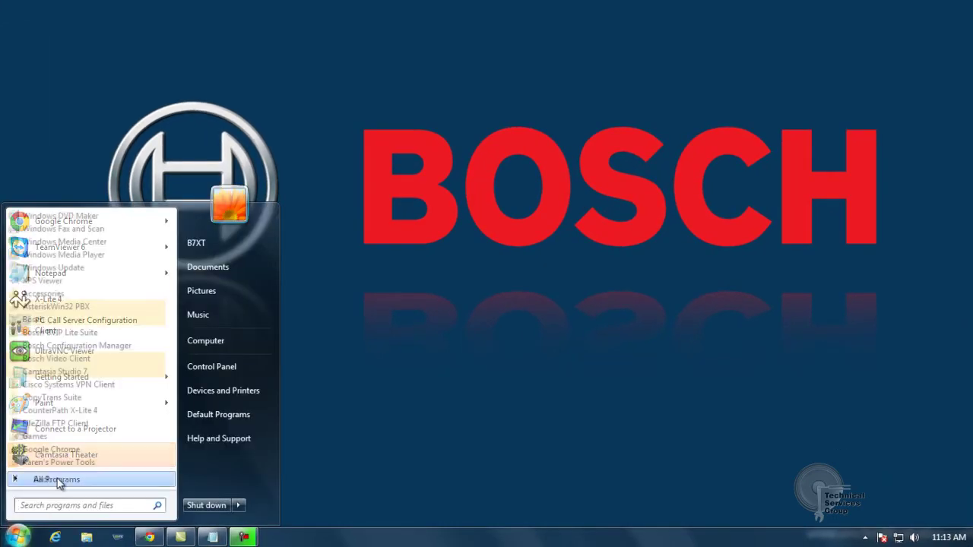
click(45, 319)
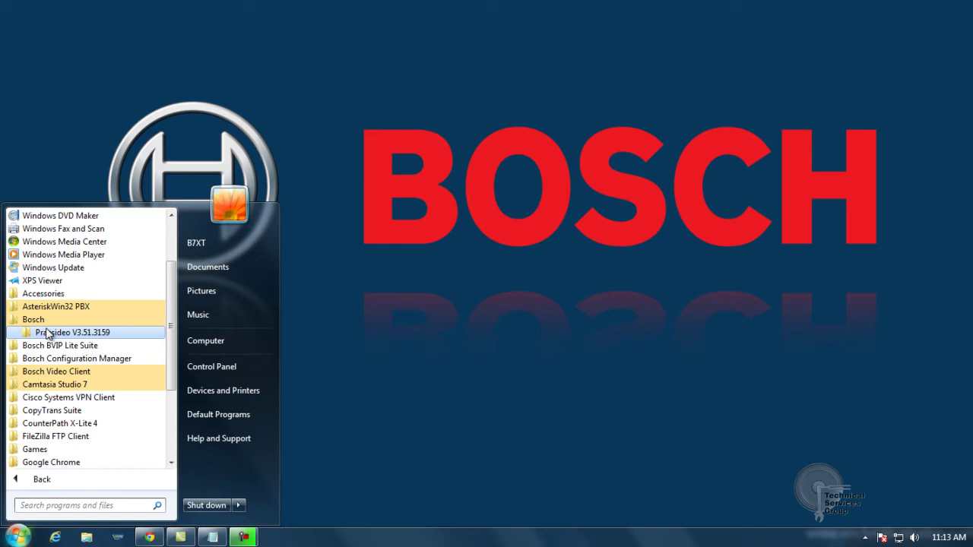
click(53, 334)
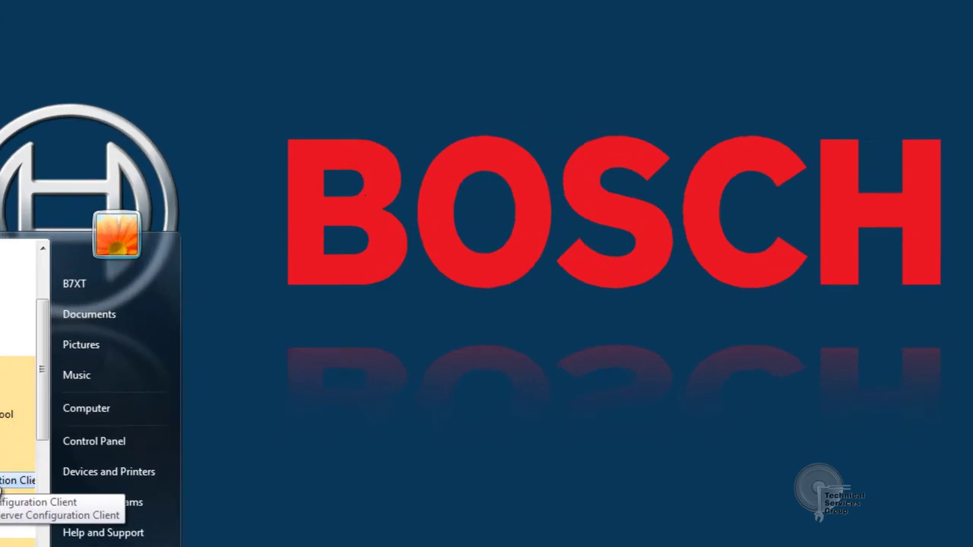
click(101, 401)
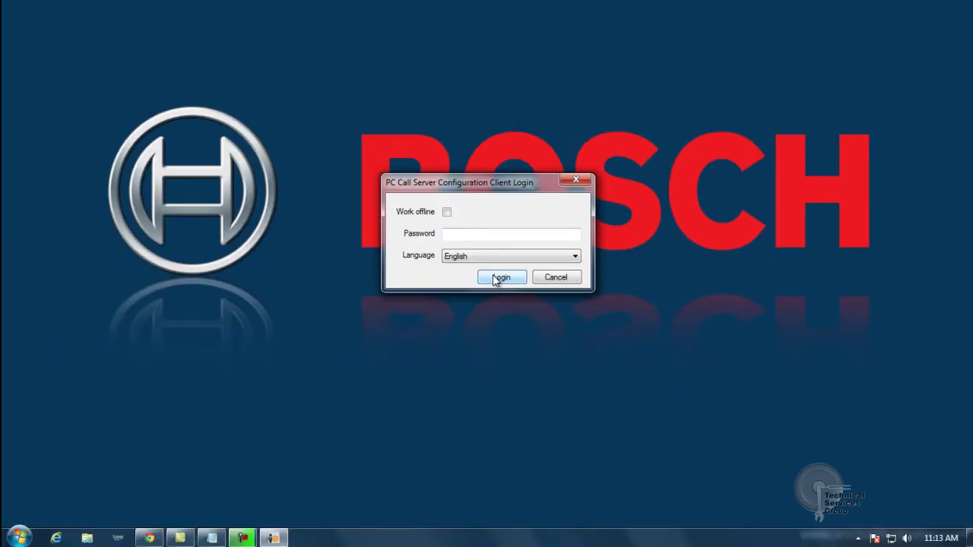
click(498, 278)
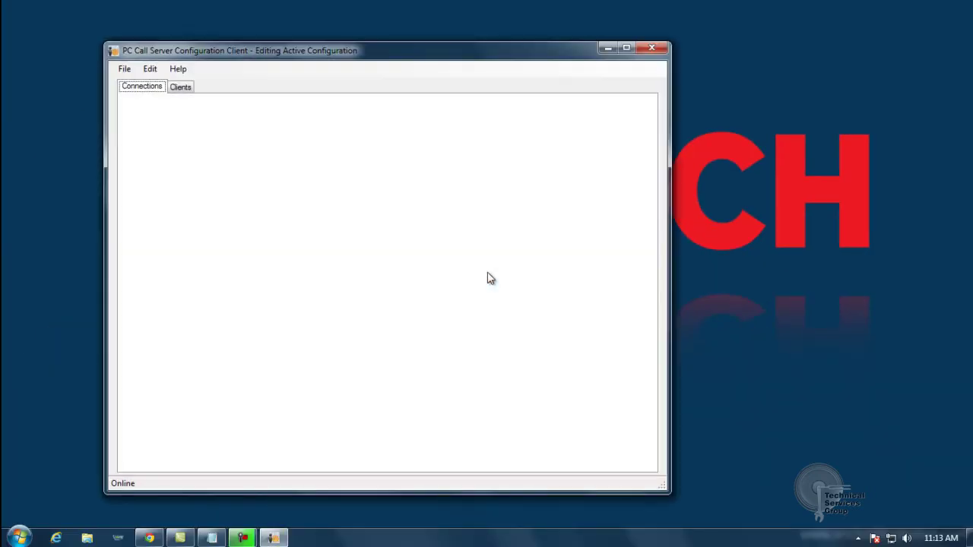
drag(394, 60, 510, 26)
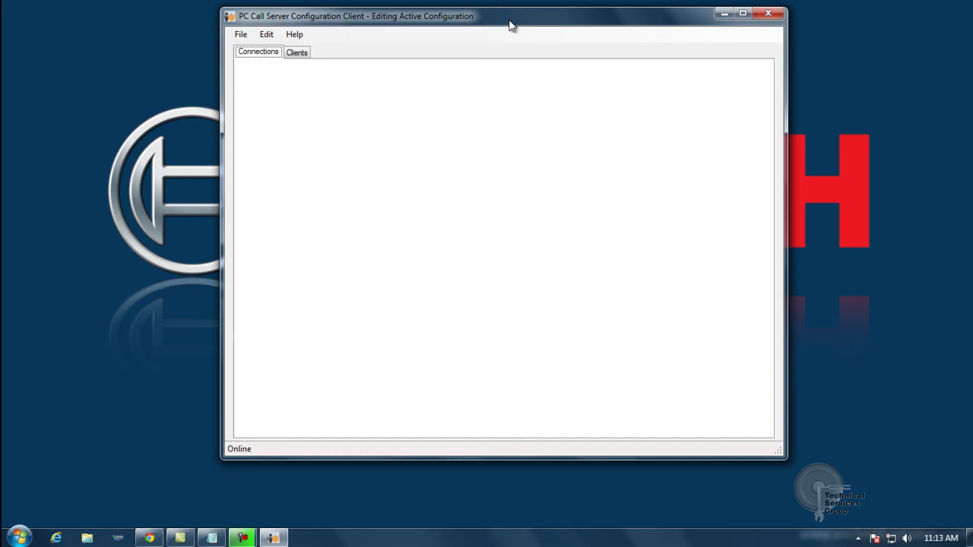
Add network controller NCO 1 at host 192.168.1.244 and enter its user name and password.
click(275, 36)
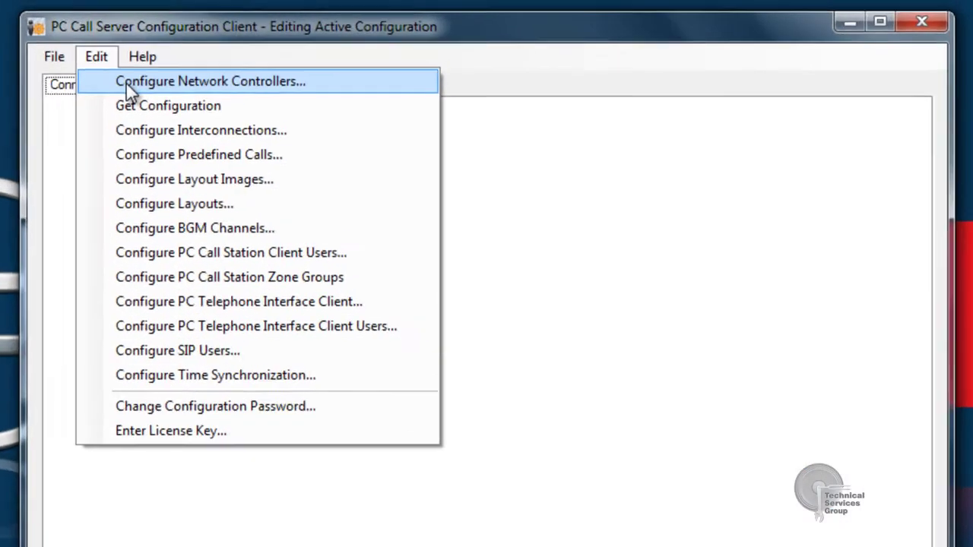
click(106, 86)
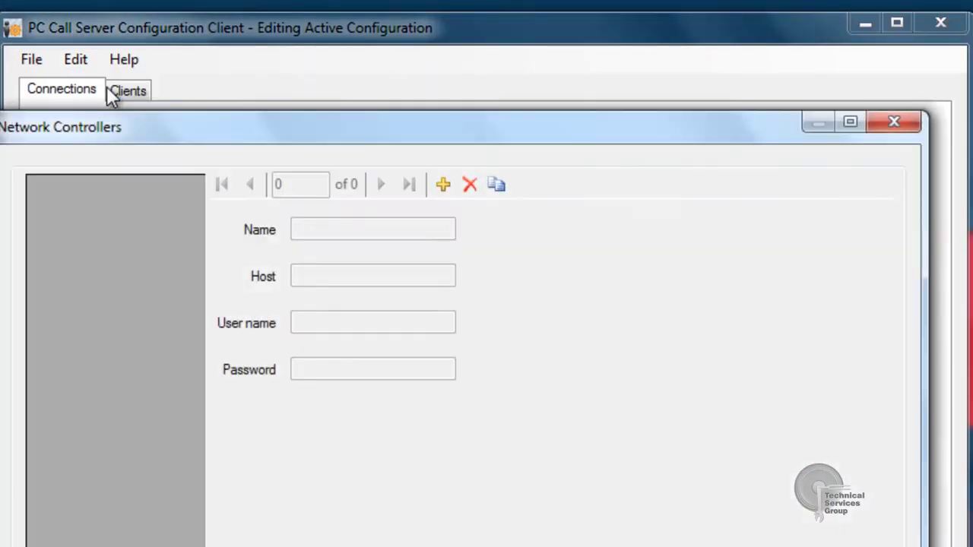
click(437, 187)
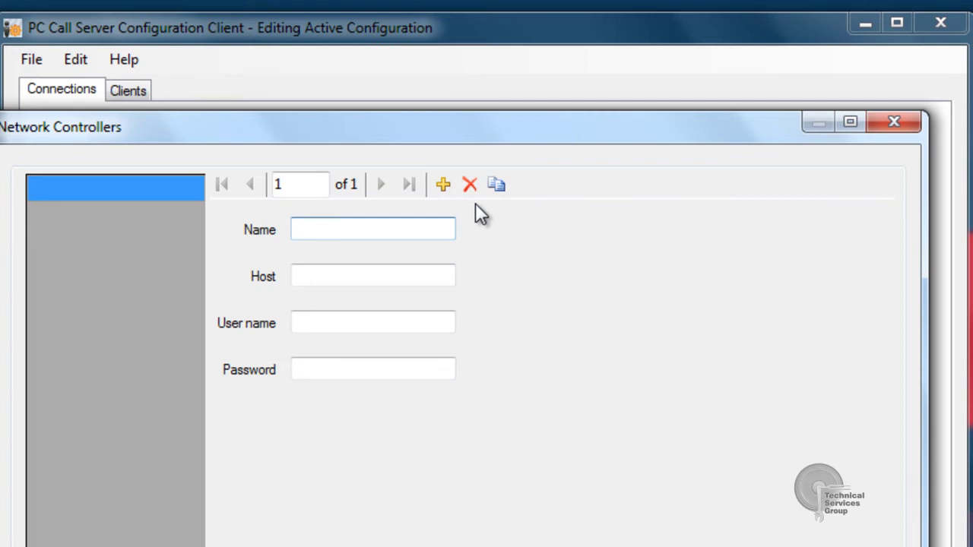
text(NCO 1)
key(Tab)
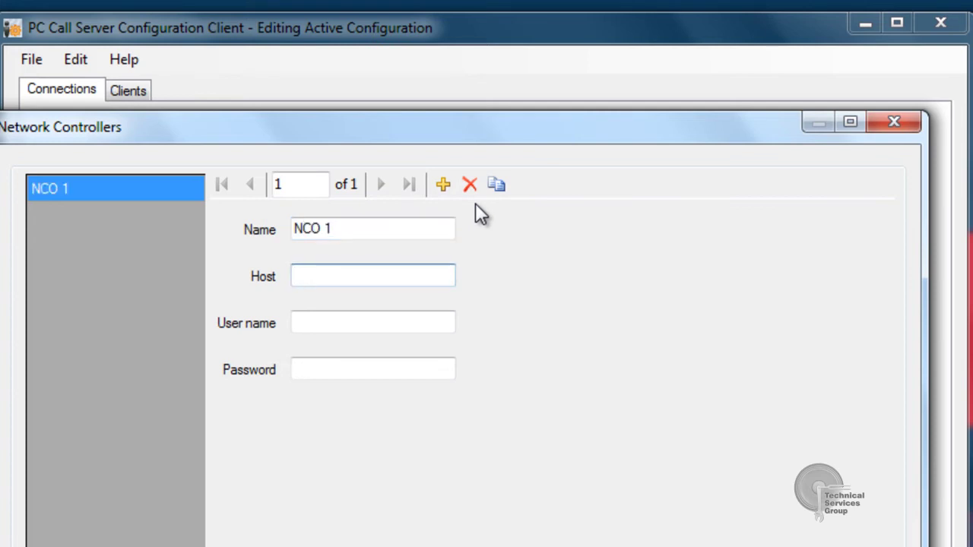
text(192.168.1.1)
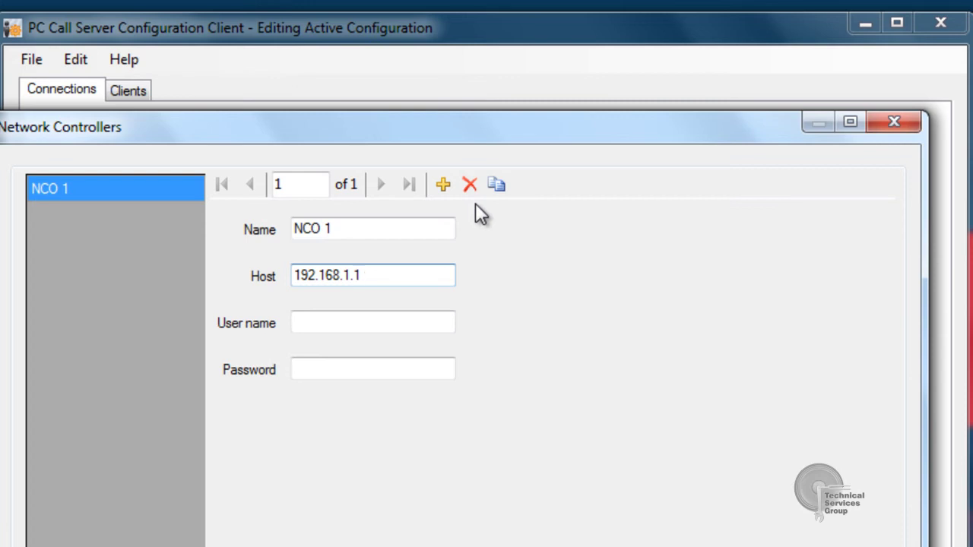
key(BackSpace)
text(244)
key(Tab)
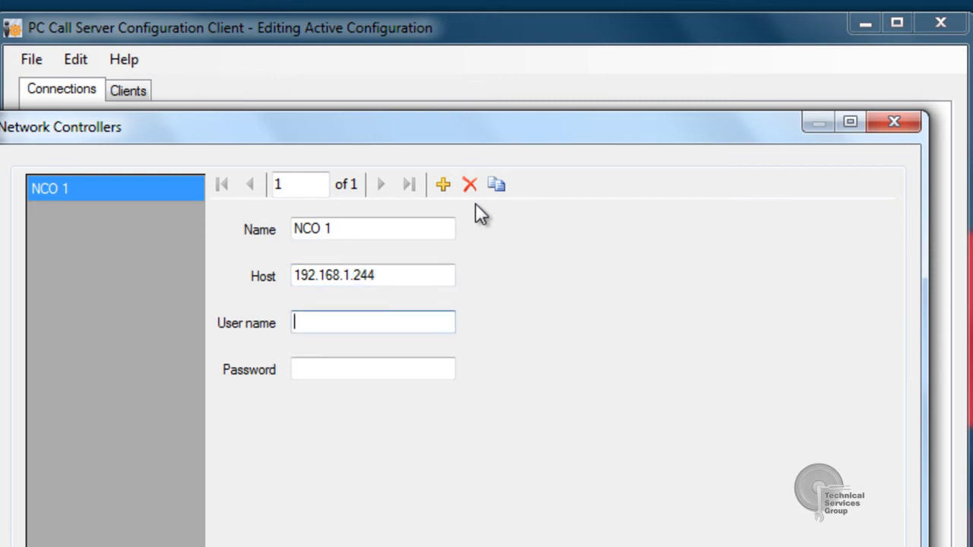
text(admin)
key(Tab)
text(admin)
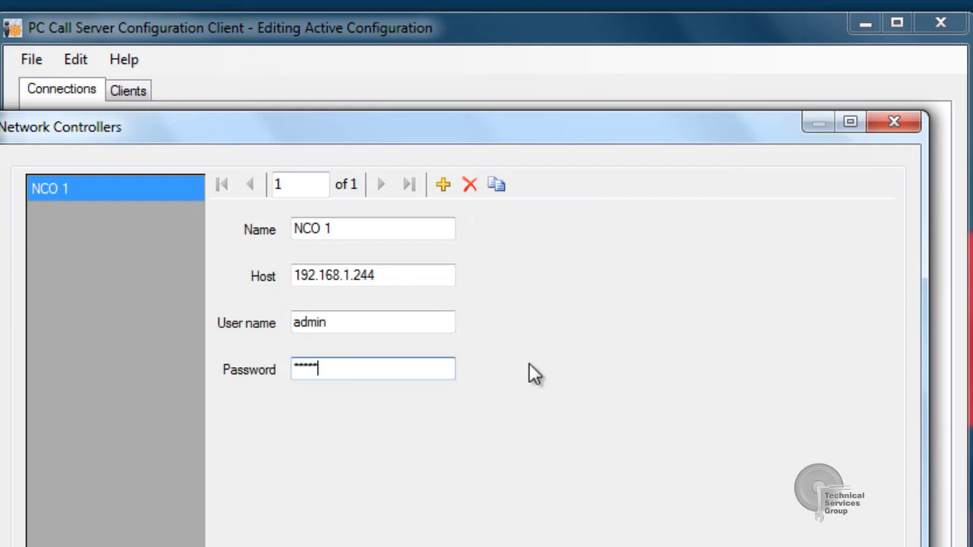
Confirm the NCO 1 controller, then fetch and accept its 7 messages and 92 tones.
click(893, 121)
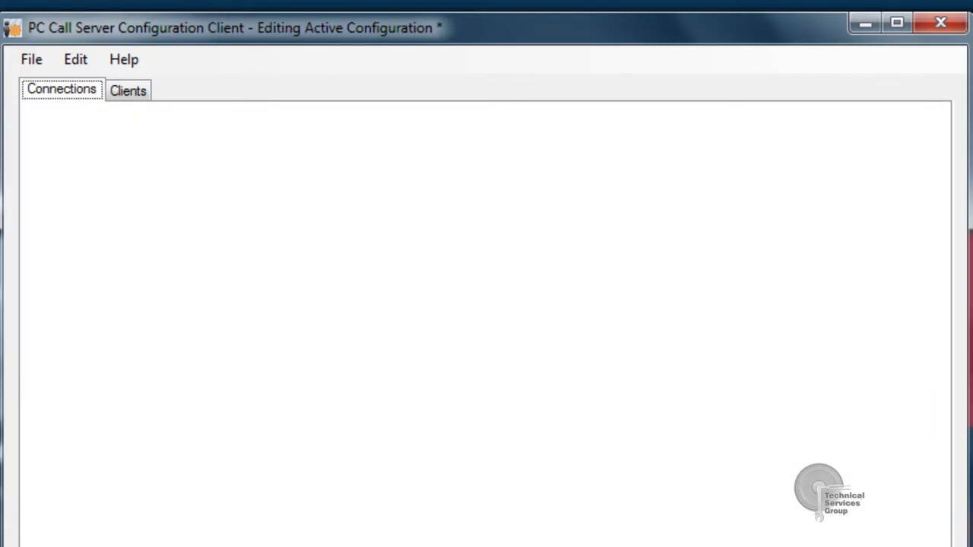
click(86, 61)
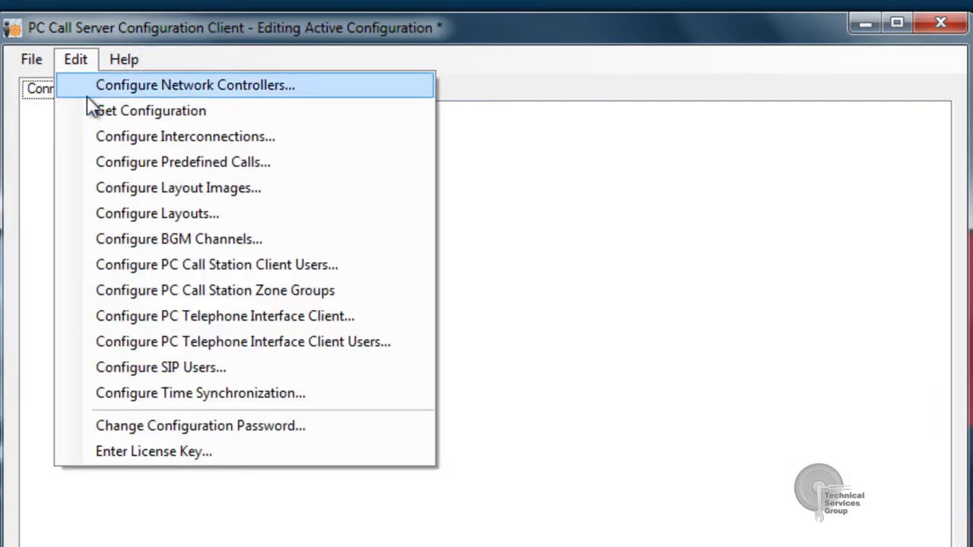
click(192, 112)
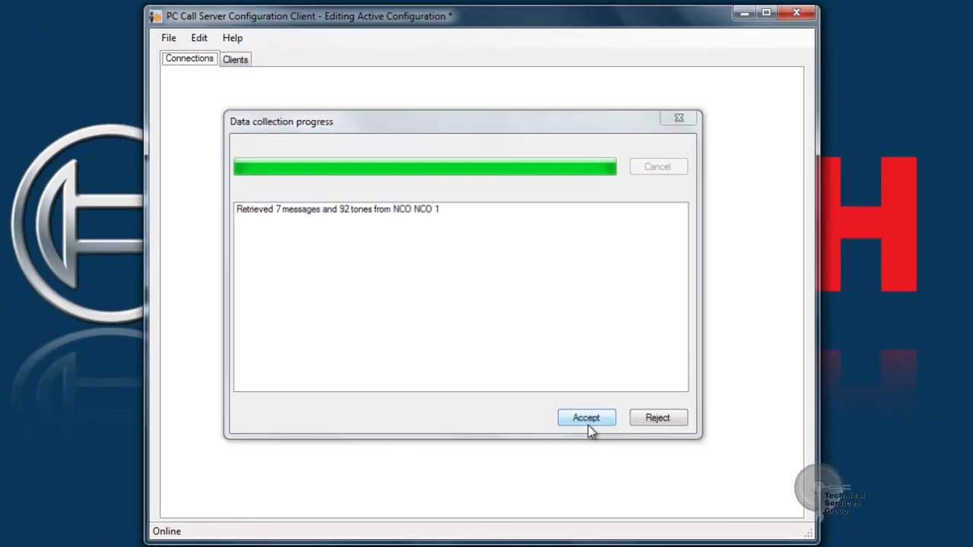
click(633, 461)
click(200, 41)
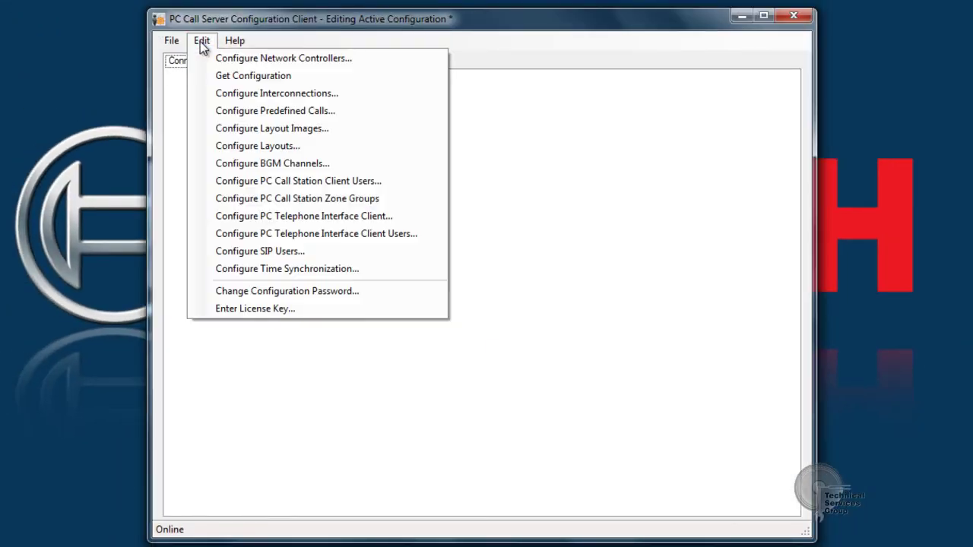
Create predefined call 'TI All Call' for PC TI use with alias 99 and priority 50.
click(233, 112)
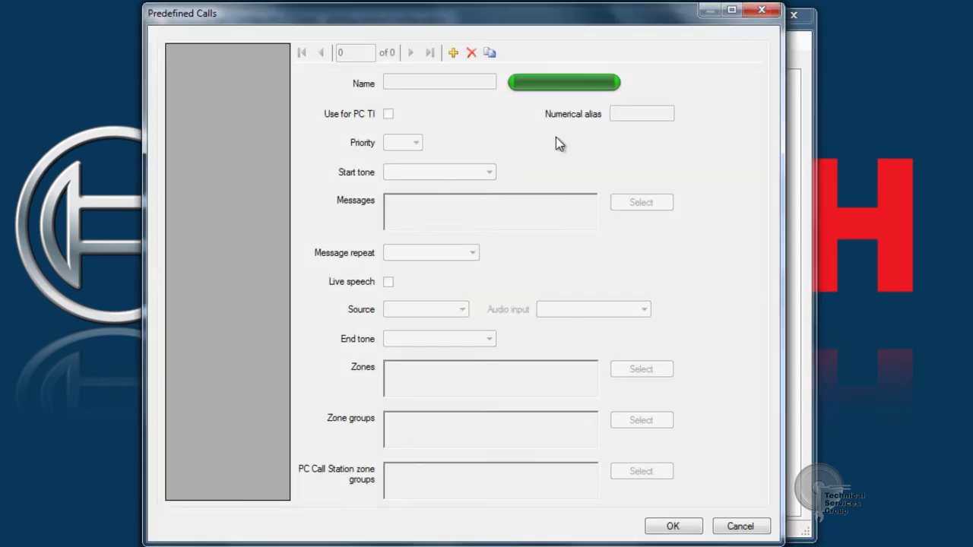
click(453, 53)
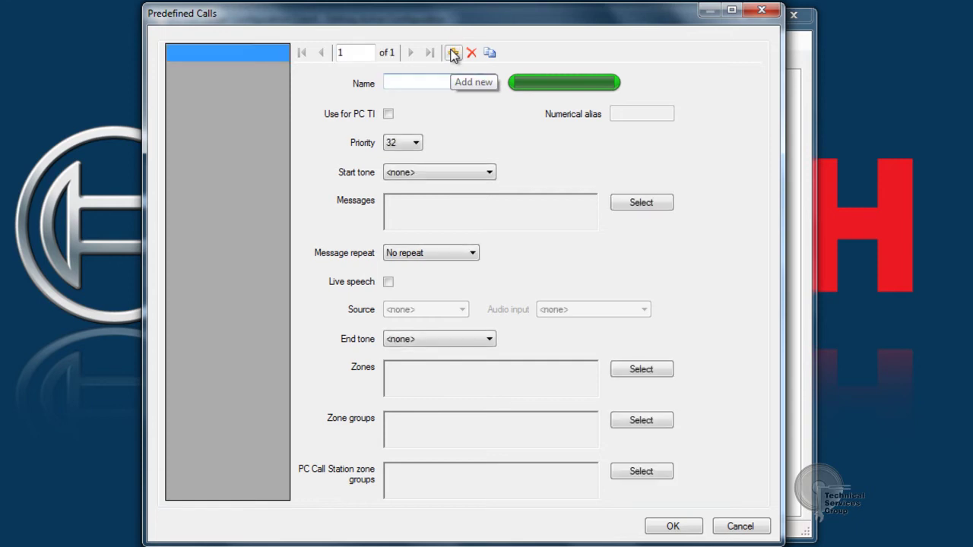
text(TI All Call)
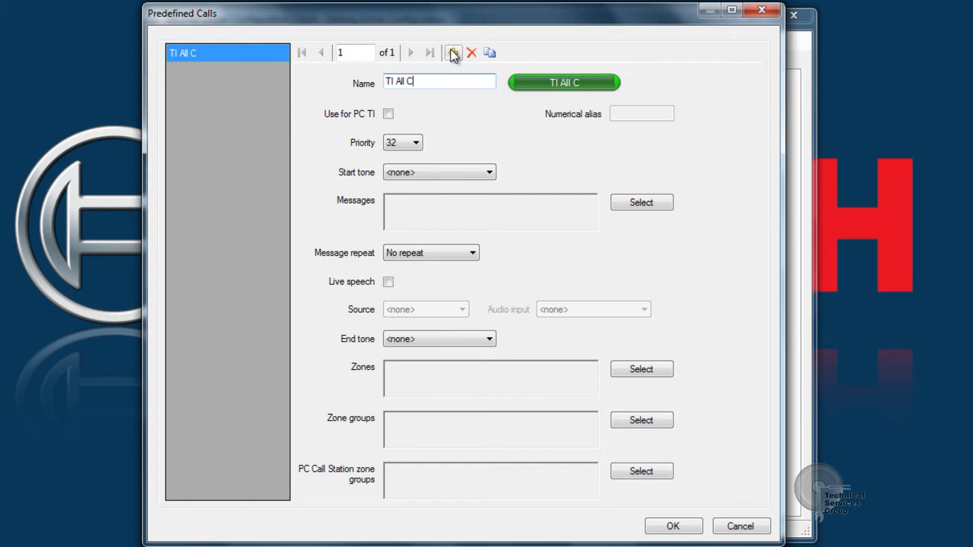
click(388, 114)
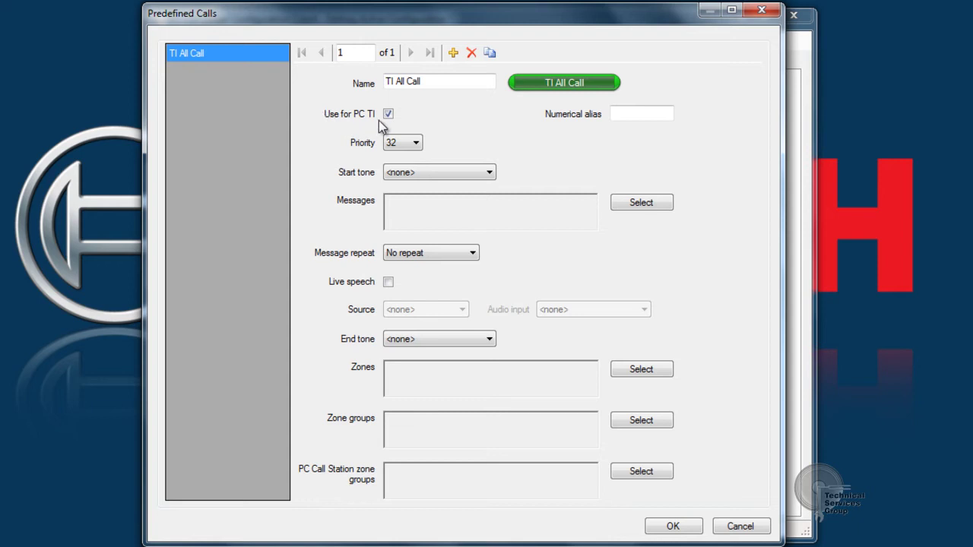
click(628, 117)
text(99)
click(414, 144)
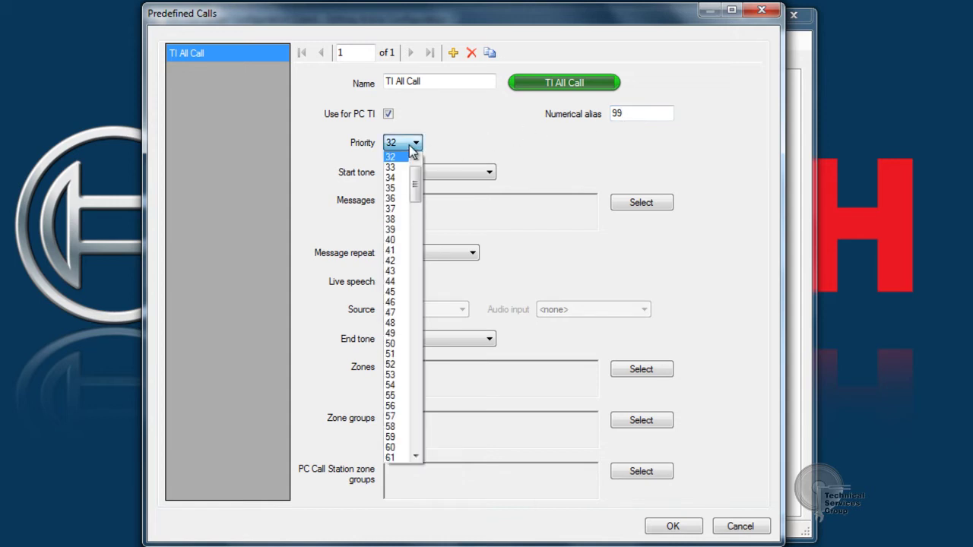
click(396, 343)
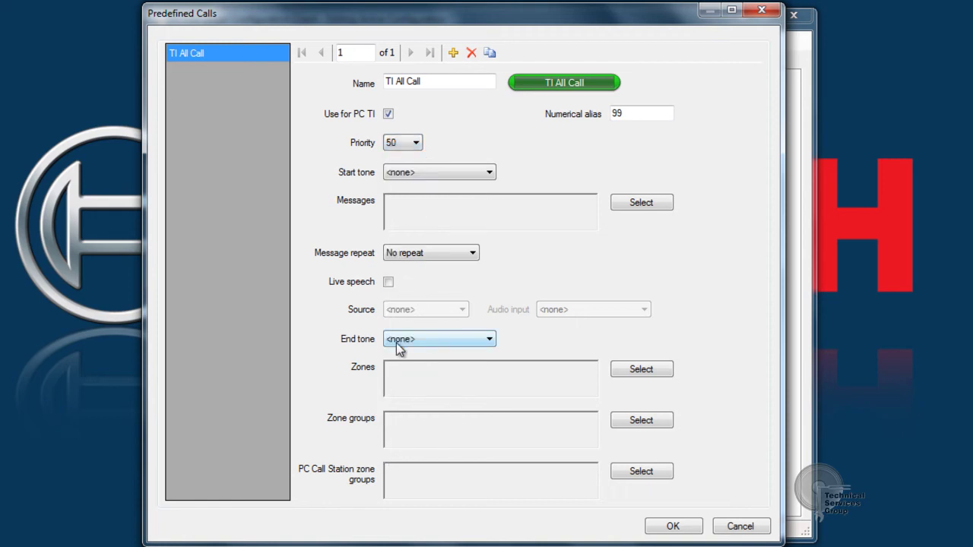
Set live speech from NCO 1 input NCO1_AI4 to zone group NCO 1_99 and save the call.
click(388, 282)
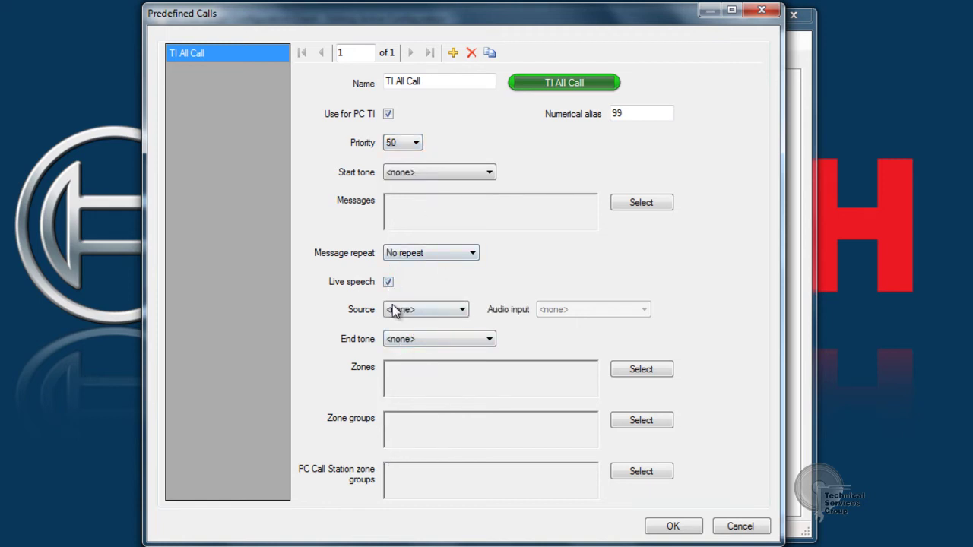
click(399, 312)
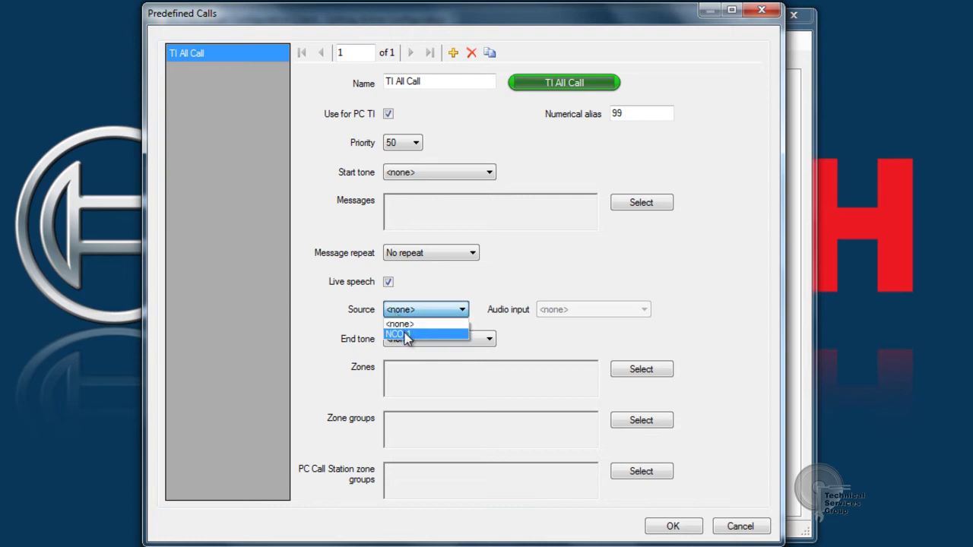
click(405, 334)
click(563, 318)
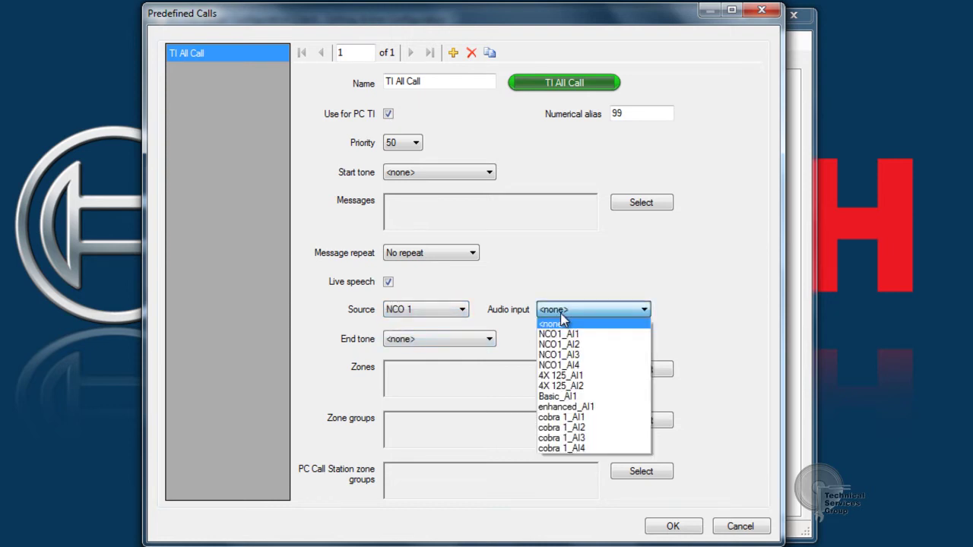
click(551, 366)
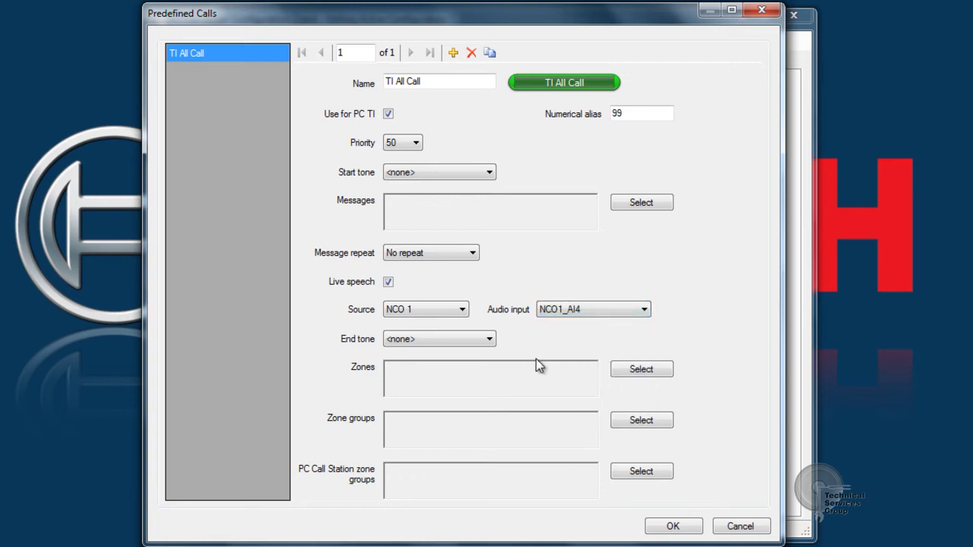
click(627, 421)
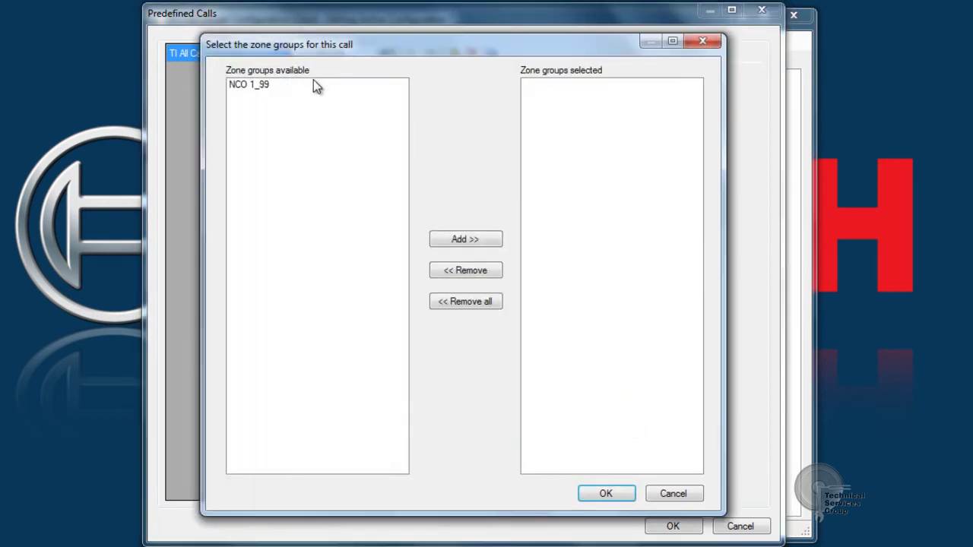
double_click(263, 84)
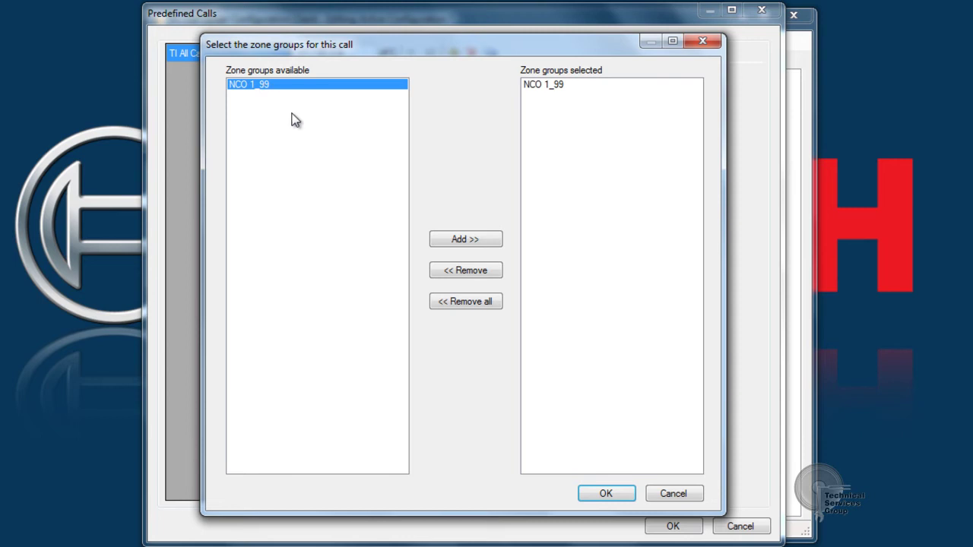
click(606, 494)
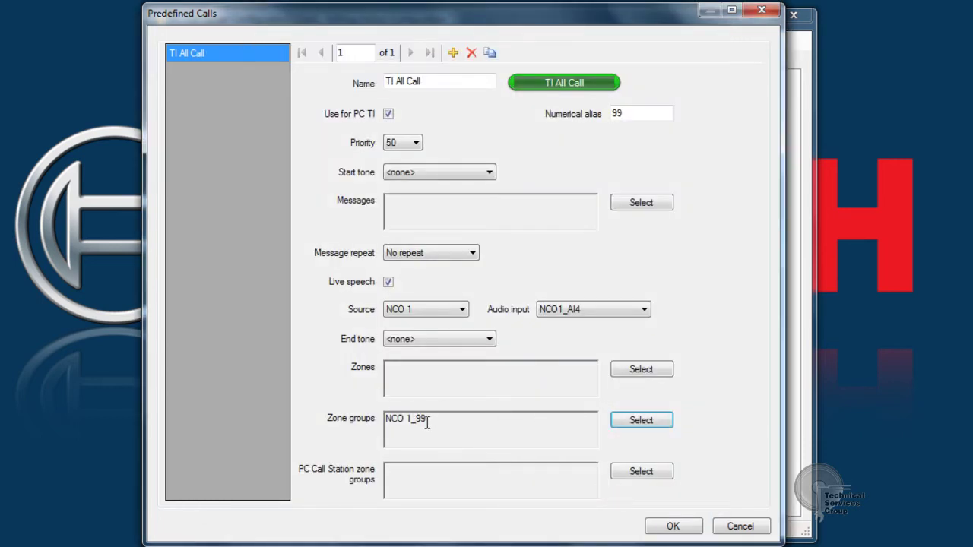
drag(437, 419, 382, 423)
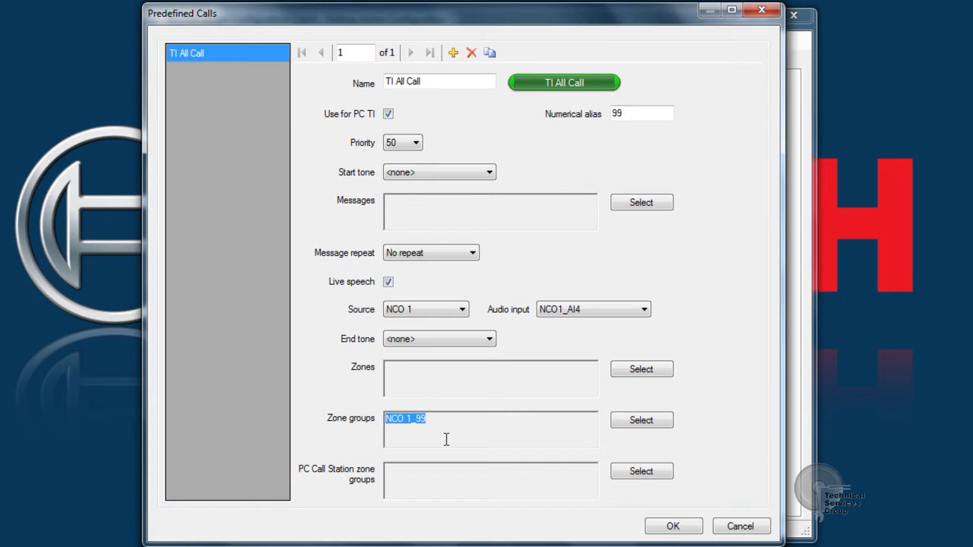
click(661, 530)
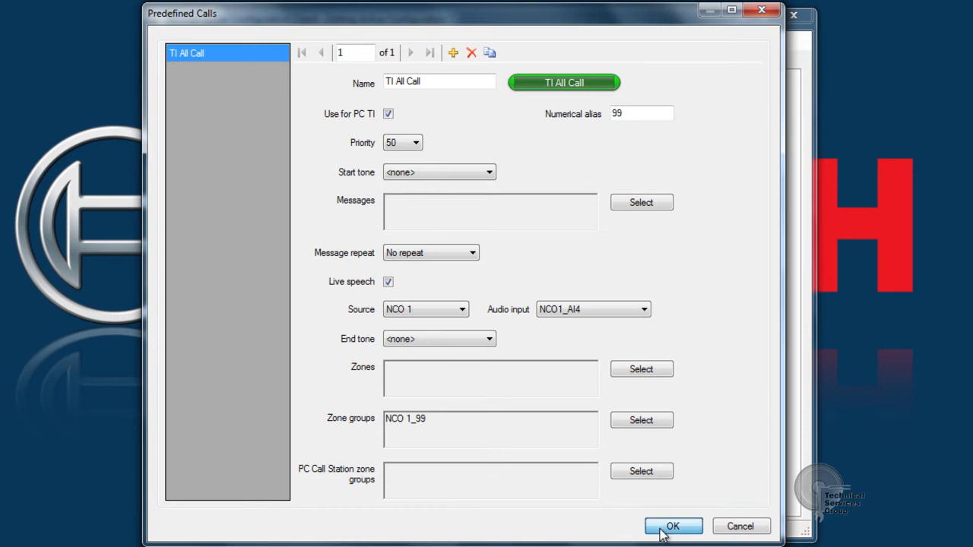
click(202, 41)
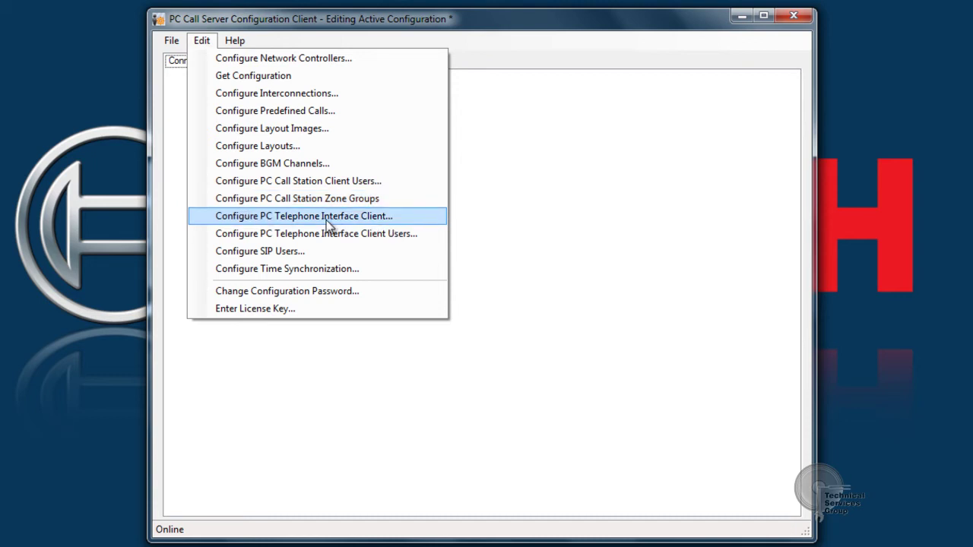
Enter VoIP extension 1111 in the PC Telephone Interface Client settings.
click(283, 220)
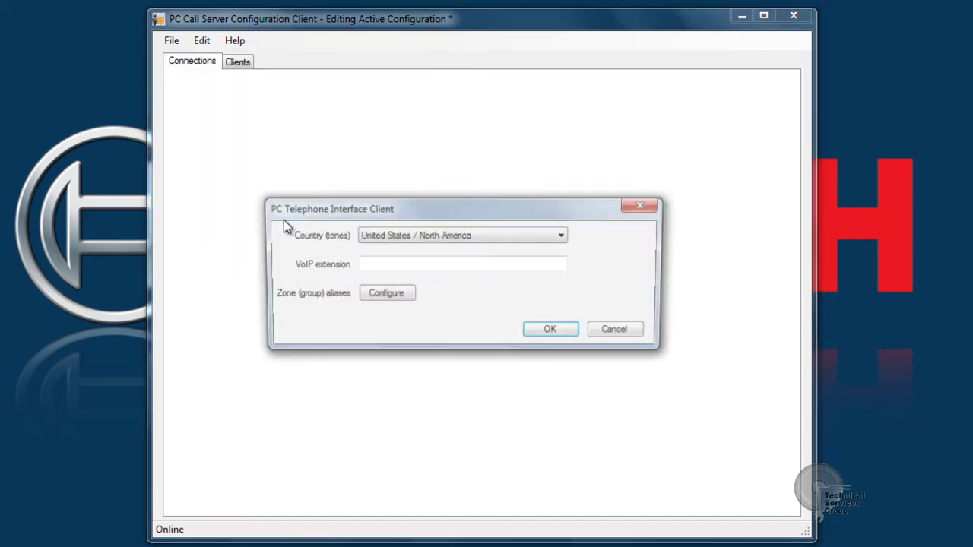
click(387, 266)
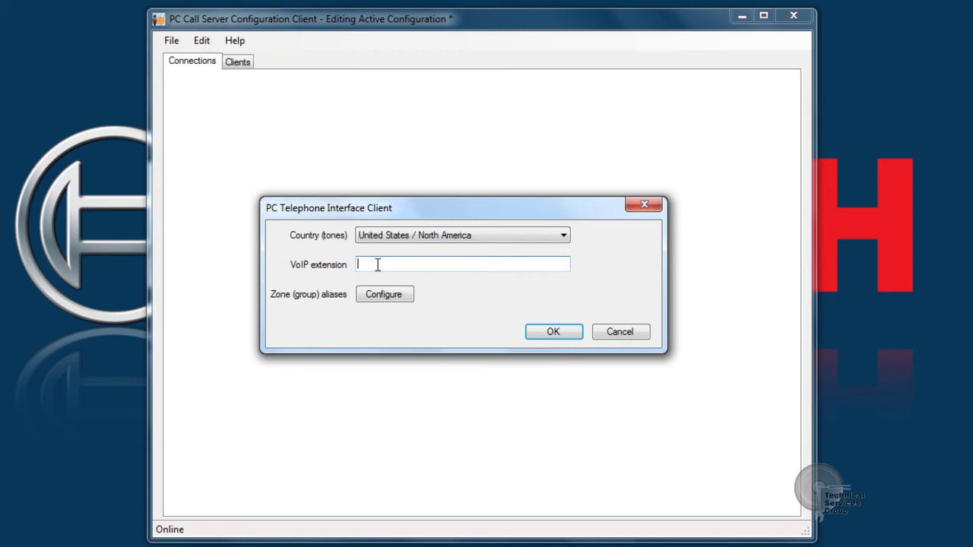
text(1111)
Give zone groups NCO 1_1 and NCO 1_2 numerical aliases 1 and 2, clearing a duplicate-alias error.
click(373, 299)
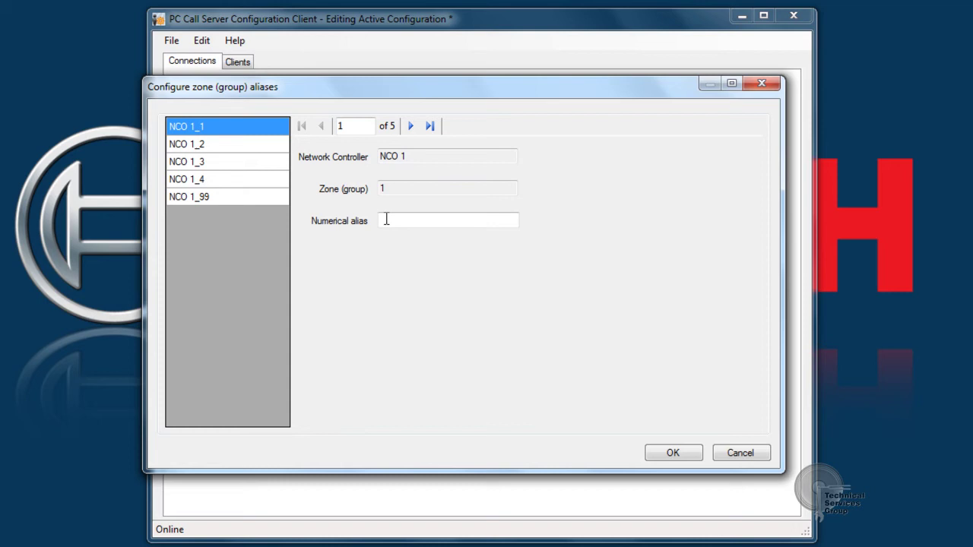
click(386, 220)
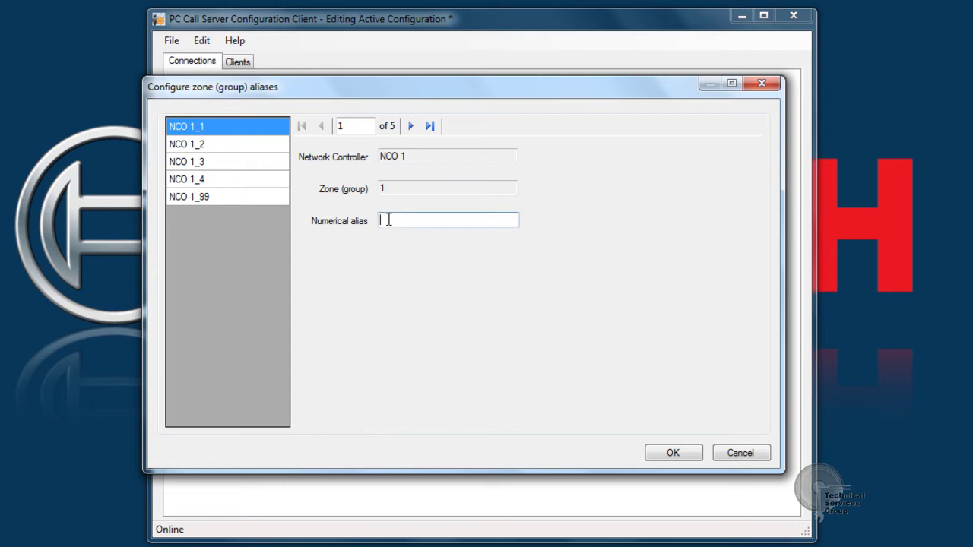
click(190, 149)
click(399, 226)
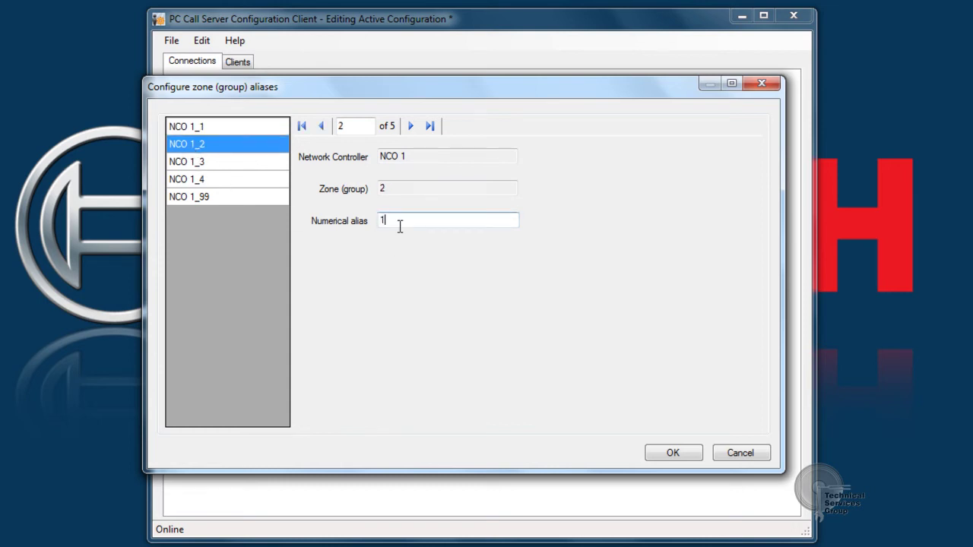
text(1)
click(222, 162)
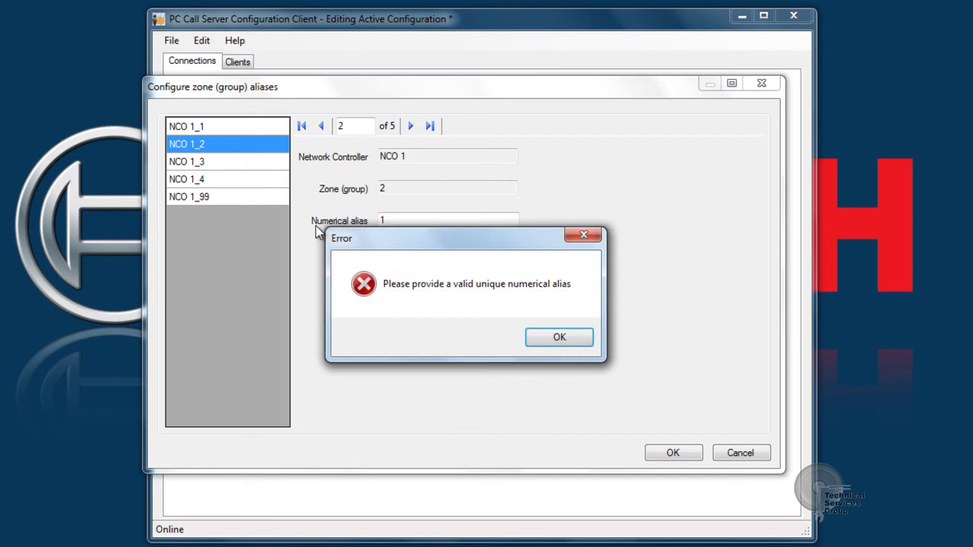
click(557, 344)
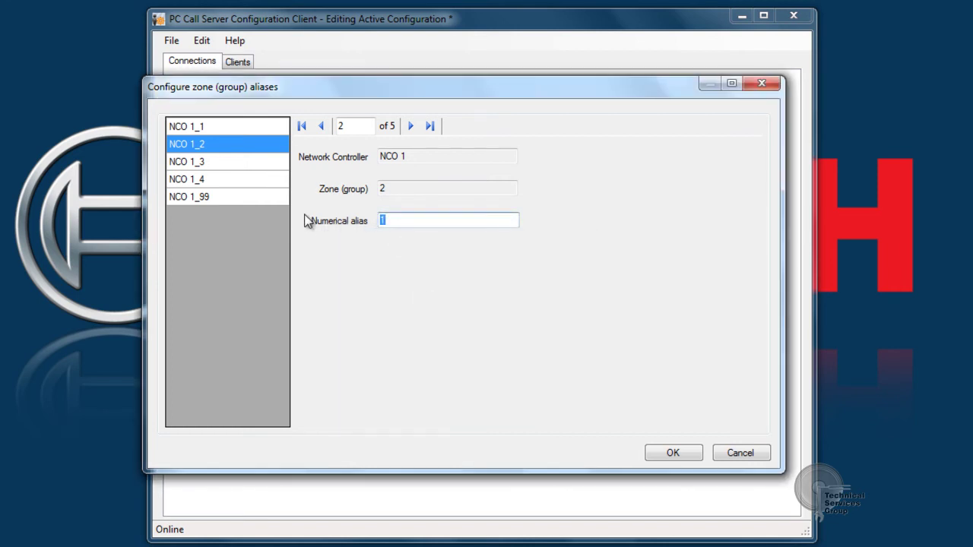
text(2)
Give NCO 1_3 alias 3, NCO 1_4 alias 4 and NCO 1_99 alias 99.
click(218, 165)
click(380, 226)
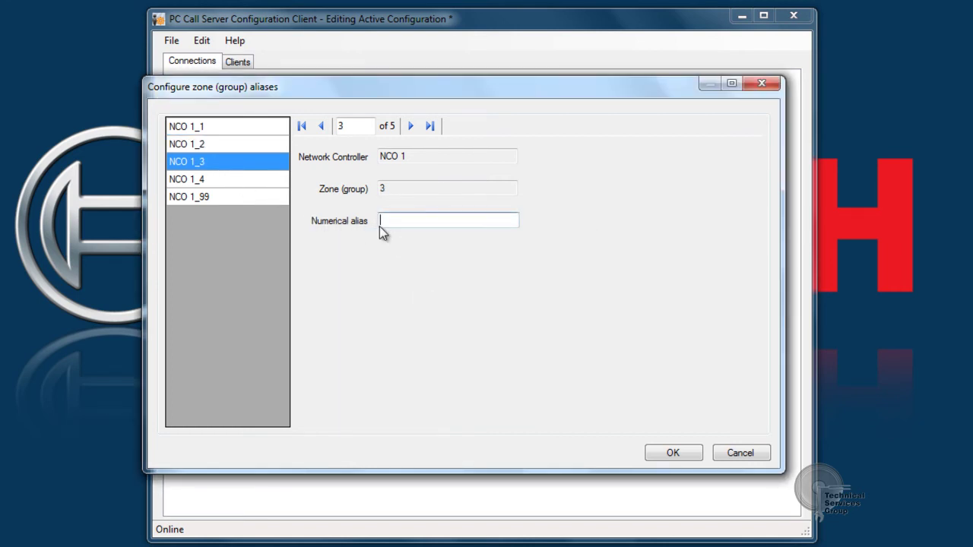
text(3)
click(239, 179)
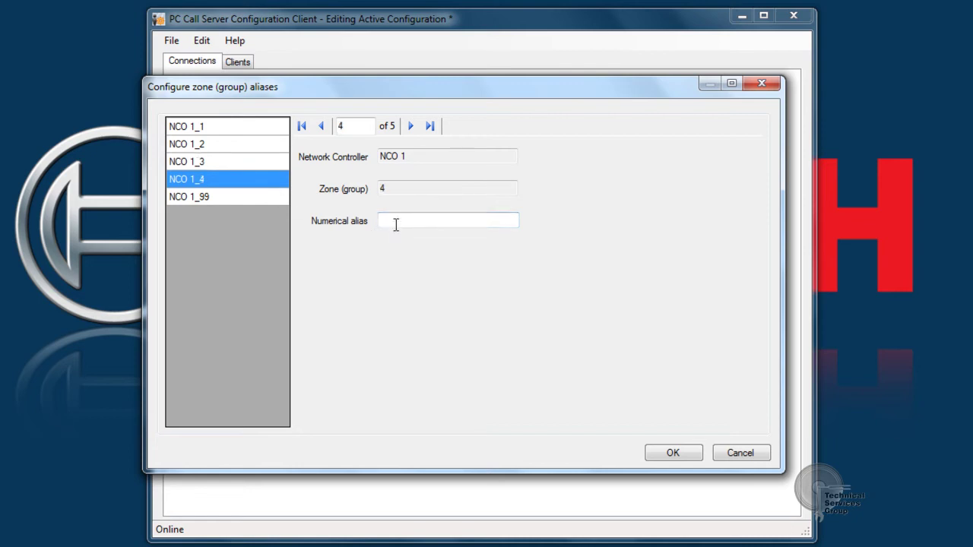
click(392, 221)
text(4)
click(224, 196)
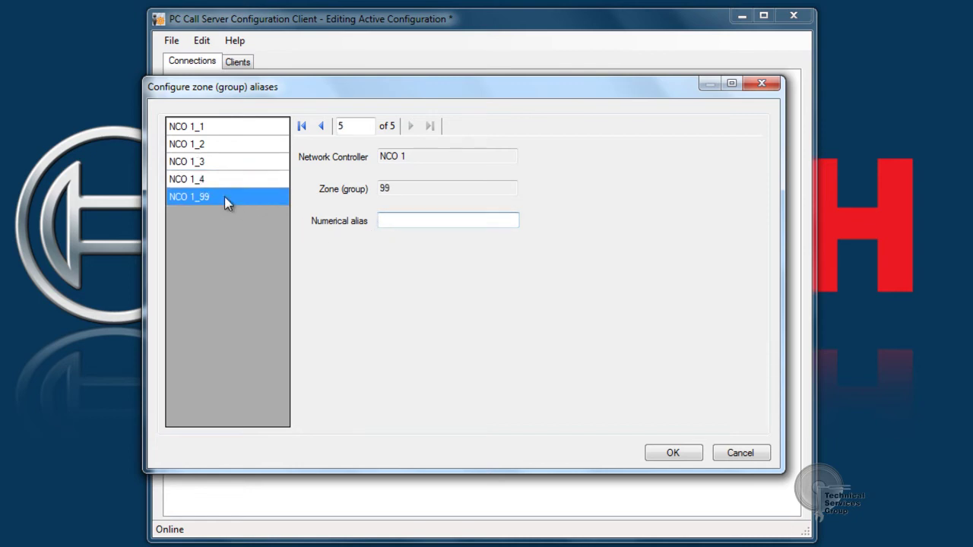
click(408, 222)
text(99)
Review the saved aliases for NCO 1_1 through NCO 1_99.
click(199, 135)
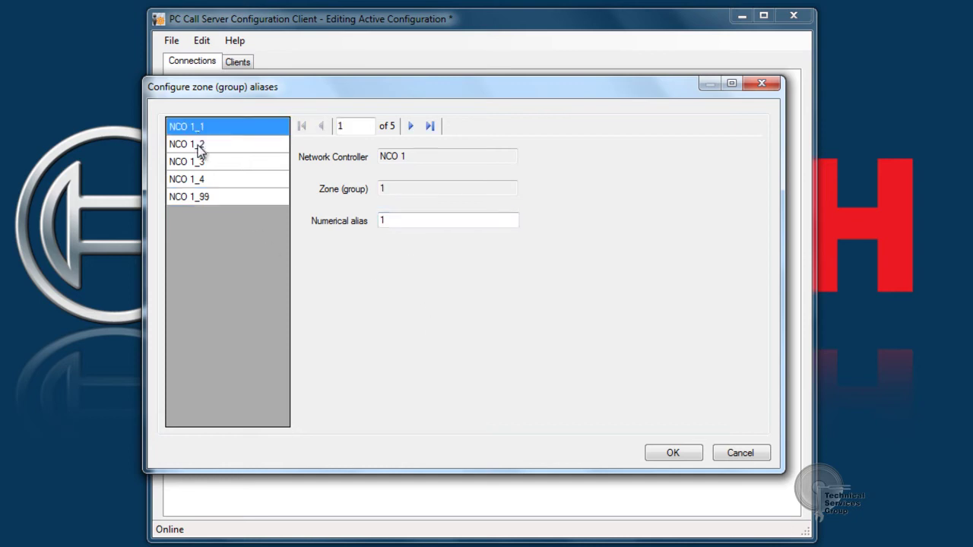
click(197, 145)
click(197, 162)
click(197, 180)
click(199, 197)
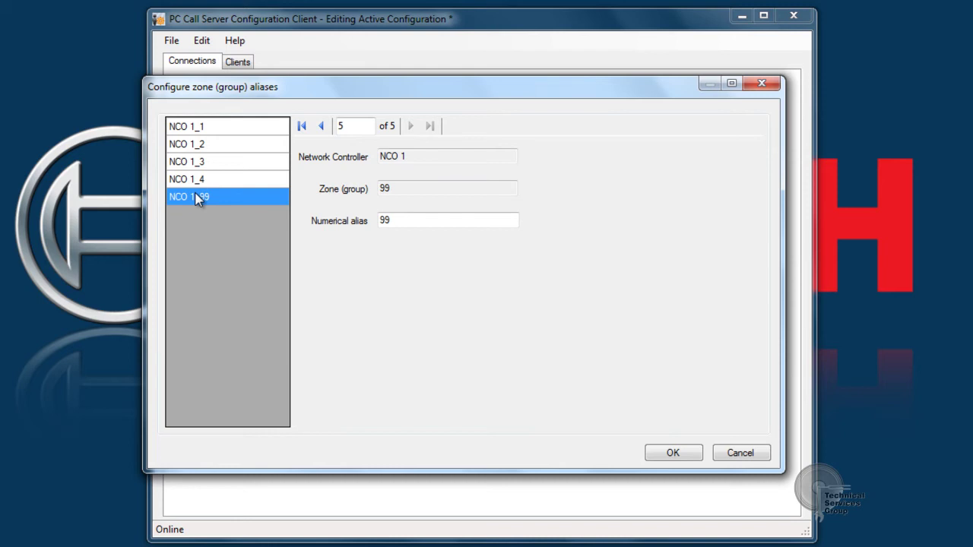
Save the zone aliases and the telephone interface client settings with United States / North America tones.
click(652, 453)
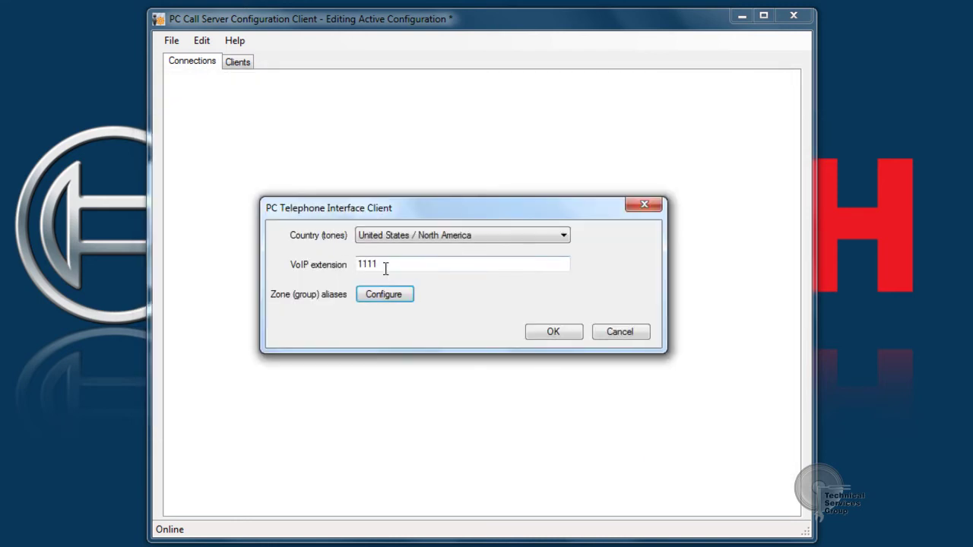
click(564, 236)
click(568, 238)
click(537, 333)
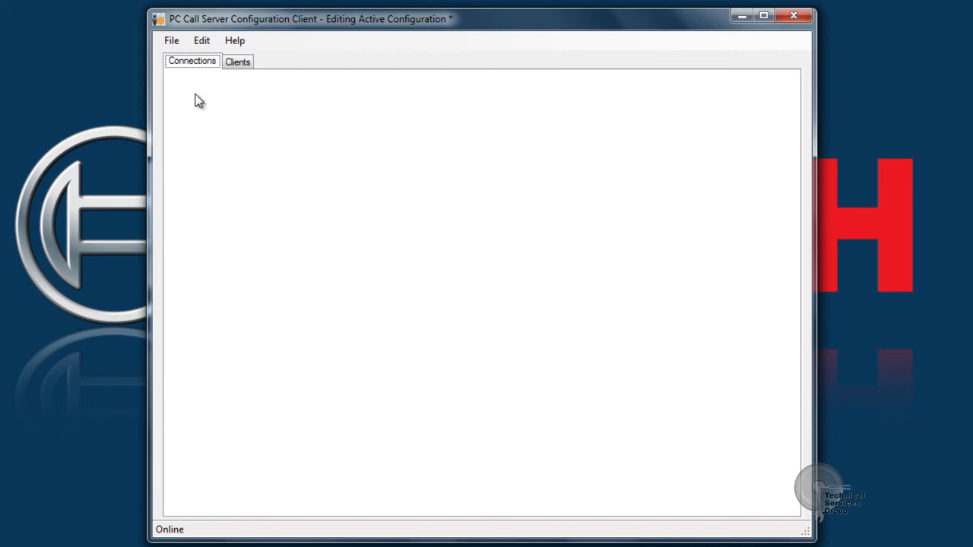
Add a telephone interface user with a personal number and a confirmed PIN.
click(208, 44)
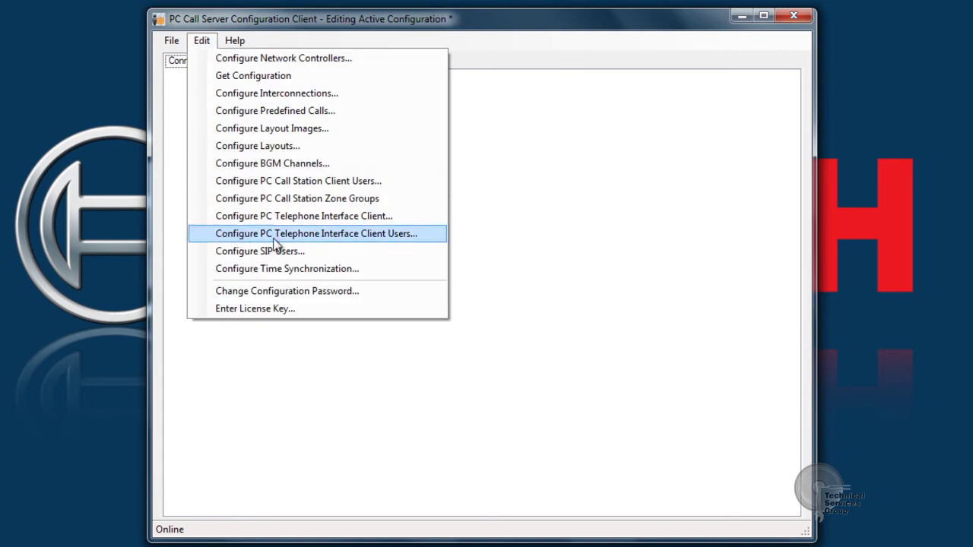
click(243, 242)
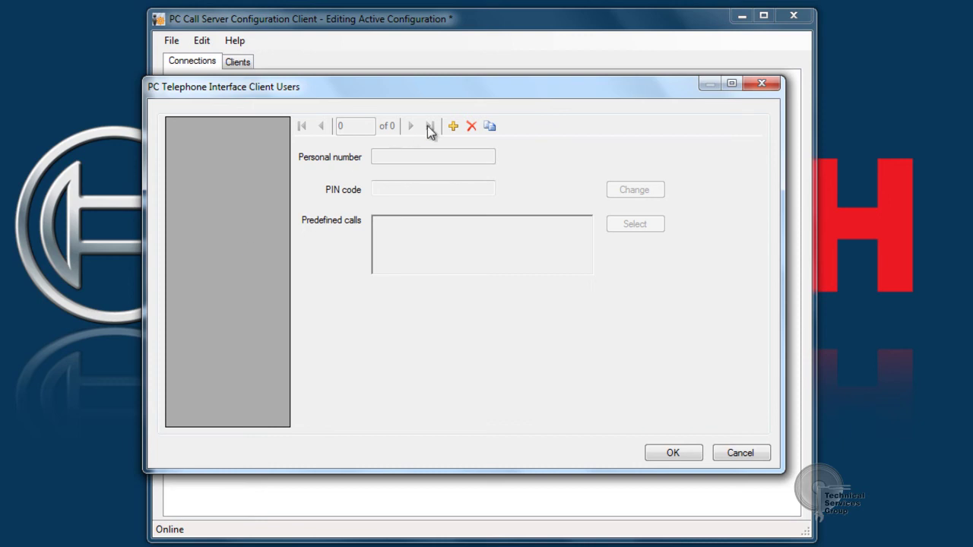
click(452, 127)
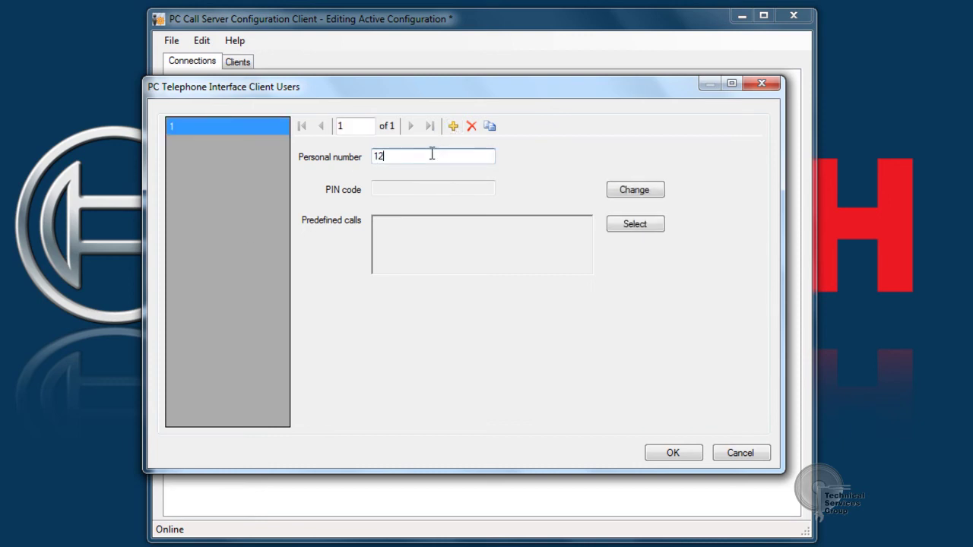
text(34)
click(616, 194)
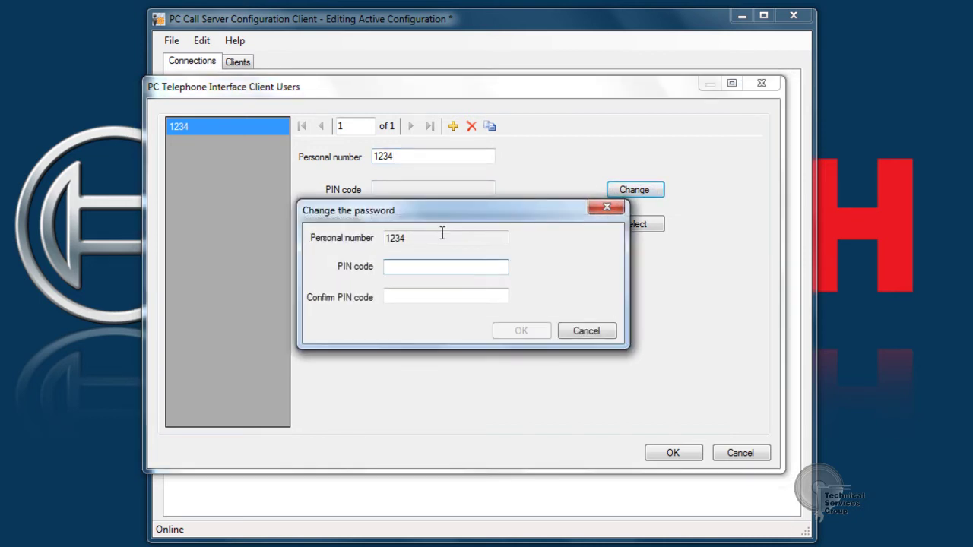
text(1234)
key(Tab)
text(1234)
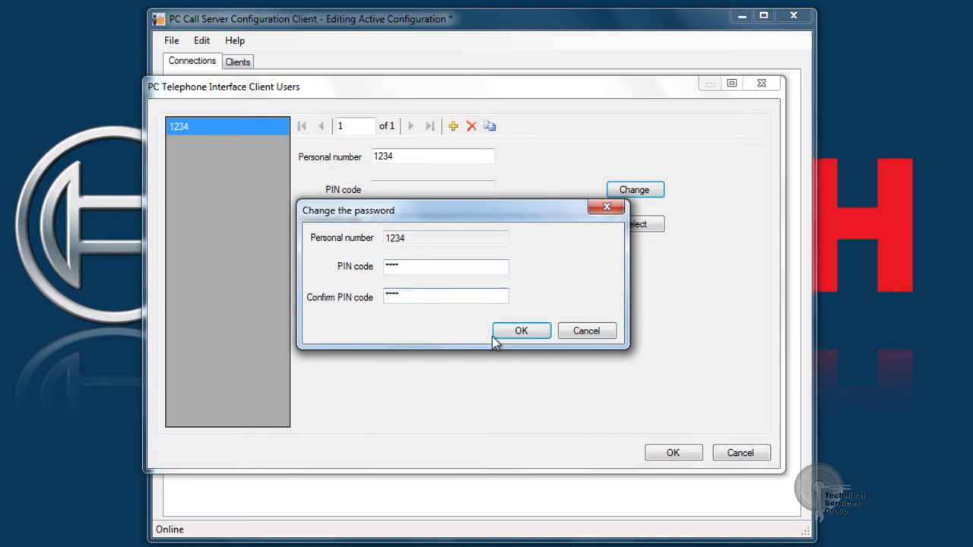
click(519, 332)
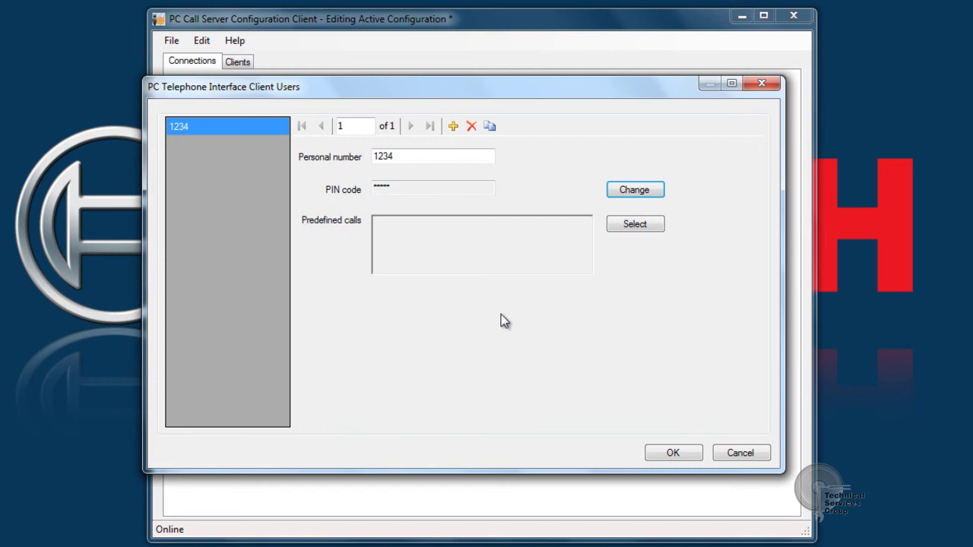
Allow the new user the TI All Call predefined call and save the user.
click(633, 226)
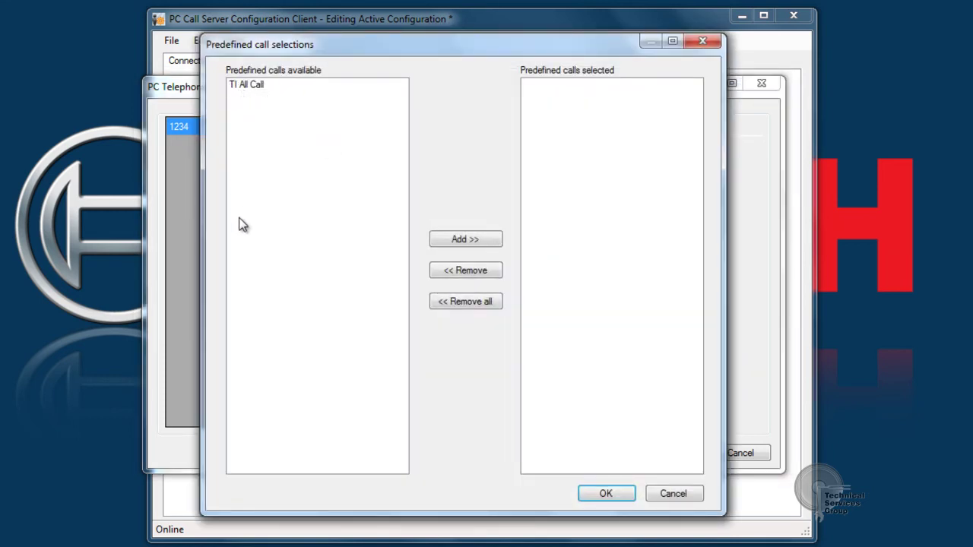
double_click(249, 82)
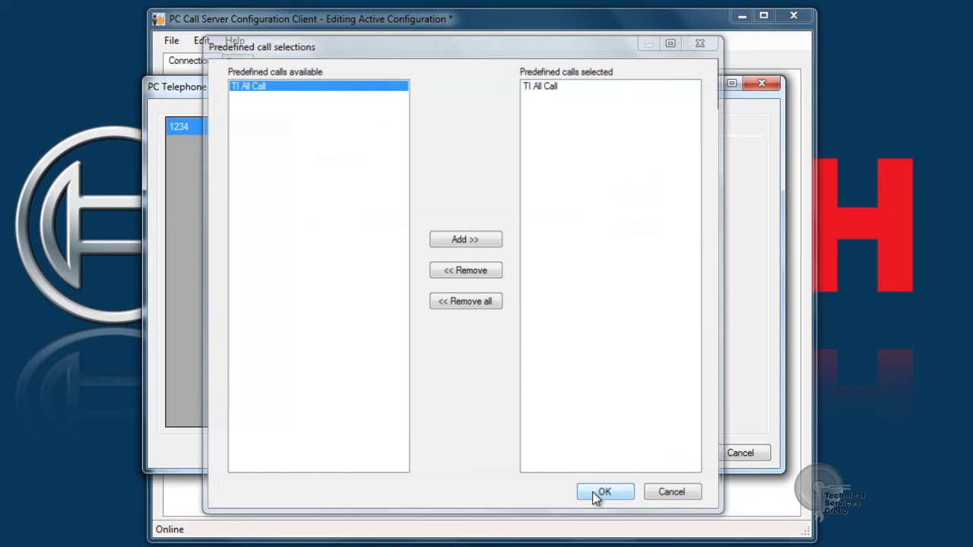
click(594, 493)
click(666, 453)
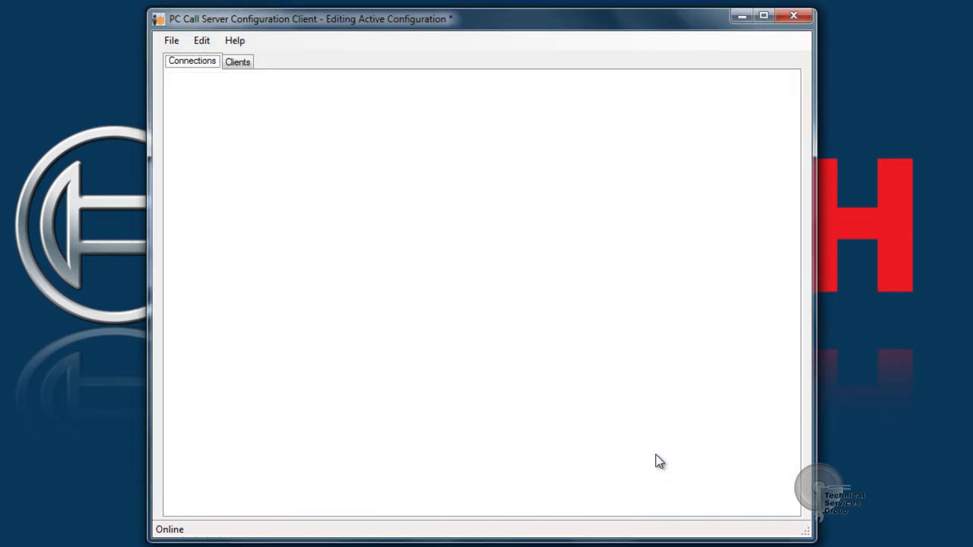
Add SIP user PRS and set its confirmed password.
click(202, 47)
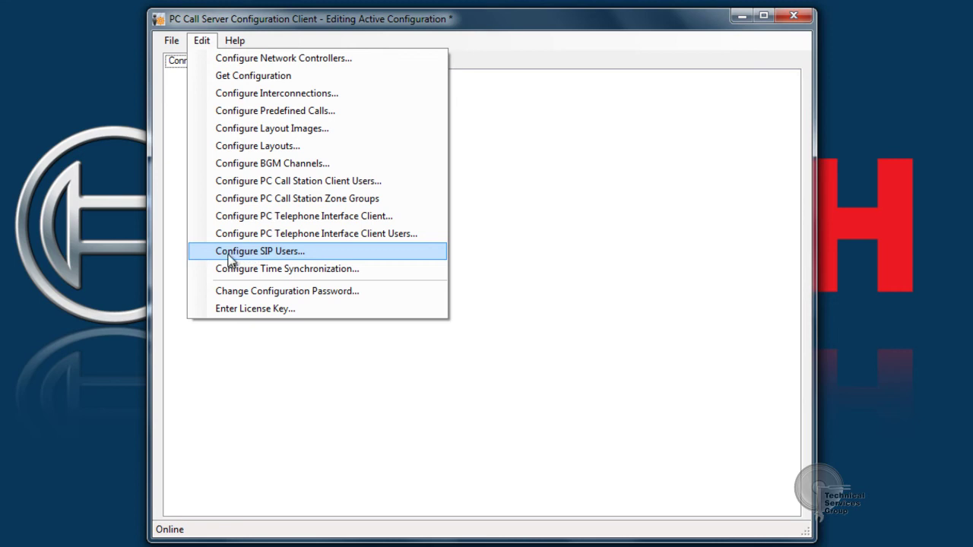
click(283, 250)
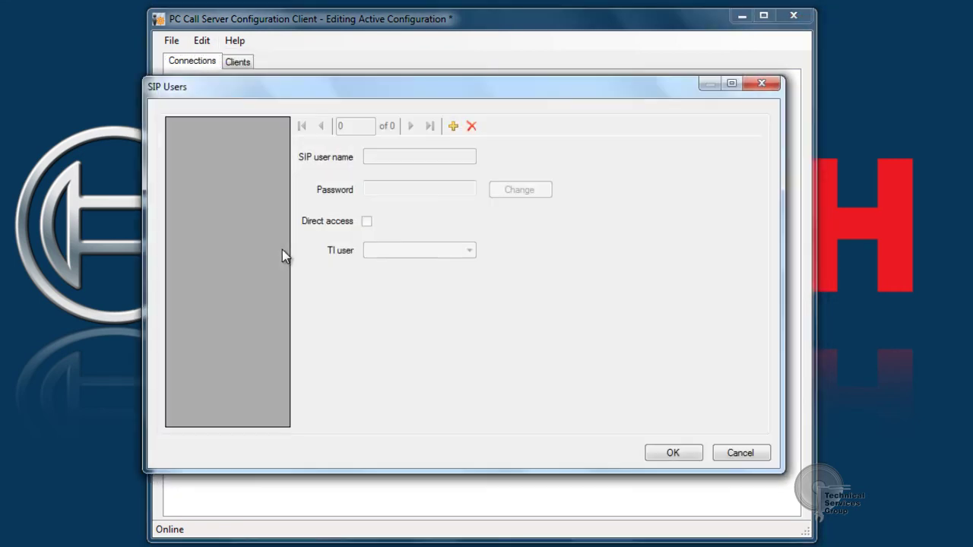
click(452, 126)
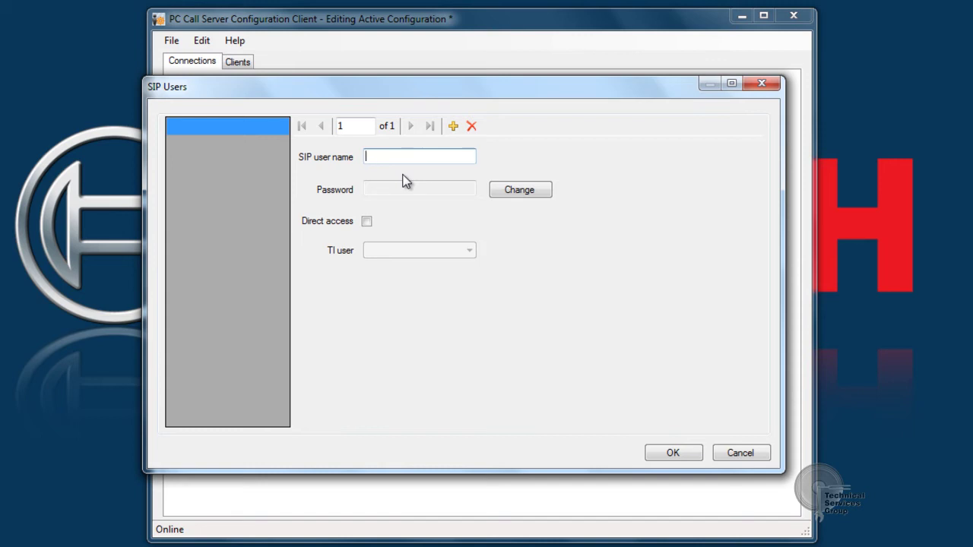
text(PRS)
click(514, 193)
click(429, 260)
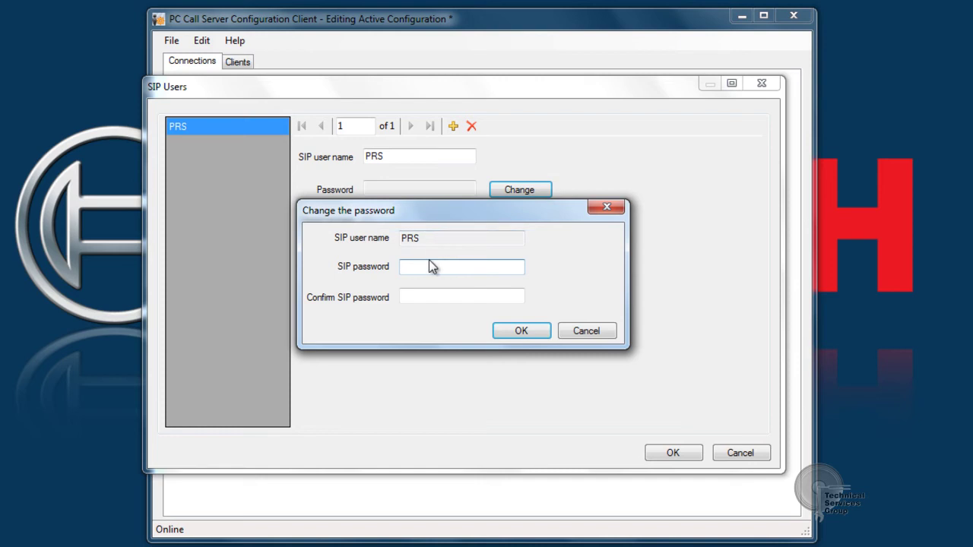
text(1)
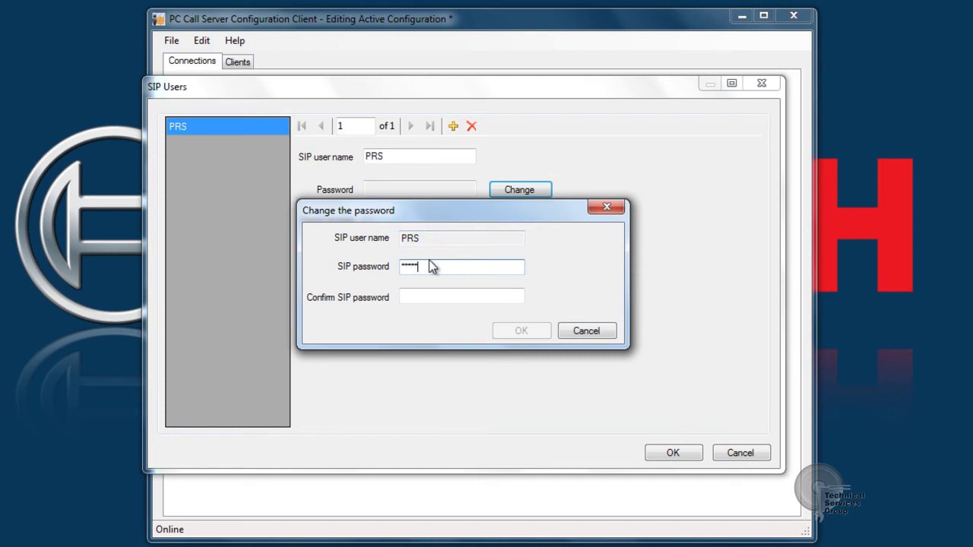
key(Tab)
text(12345)
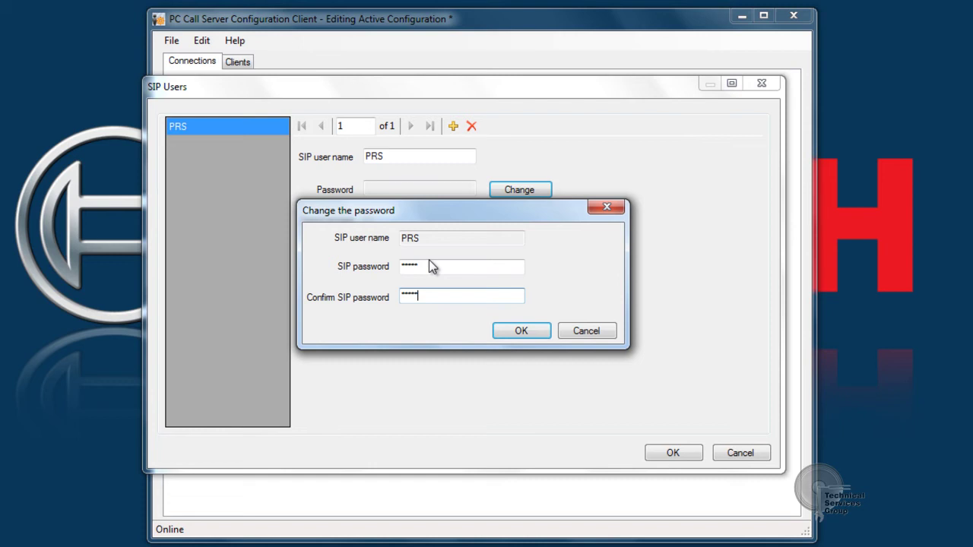
click(521, 331)
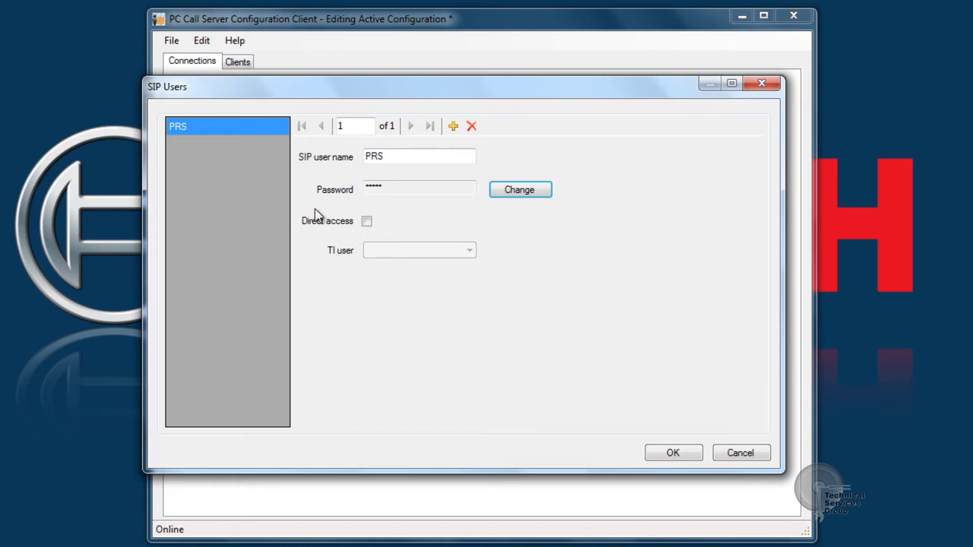
Enable direct access for PRS via the existing TI user and save the SIP user.
click(367, 221)
click(398, 251)
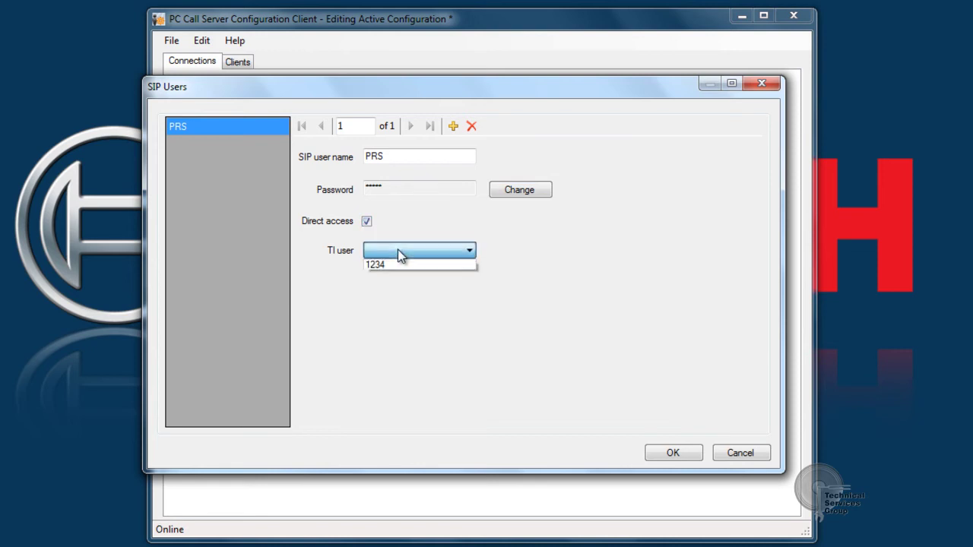
click(406, 270)
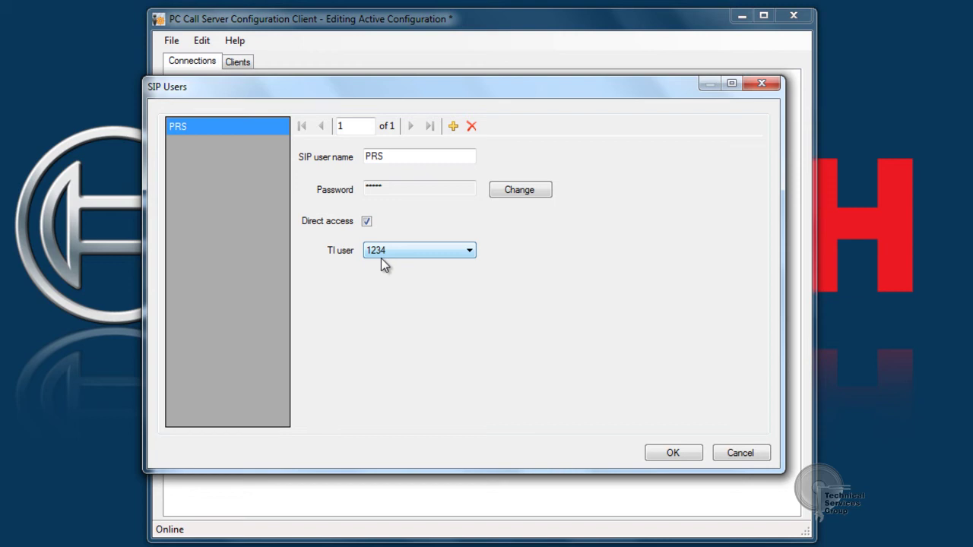
click(651, 458)
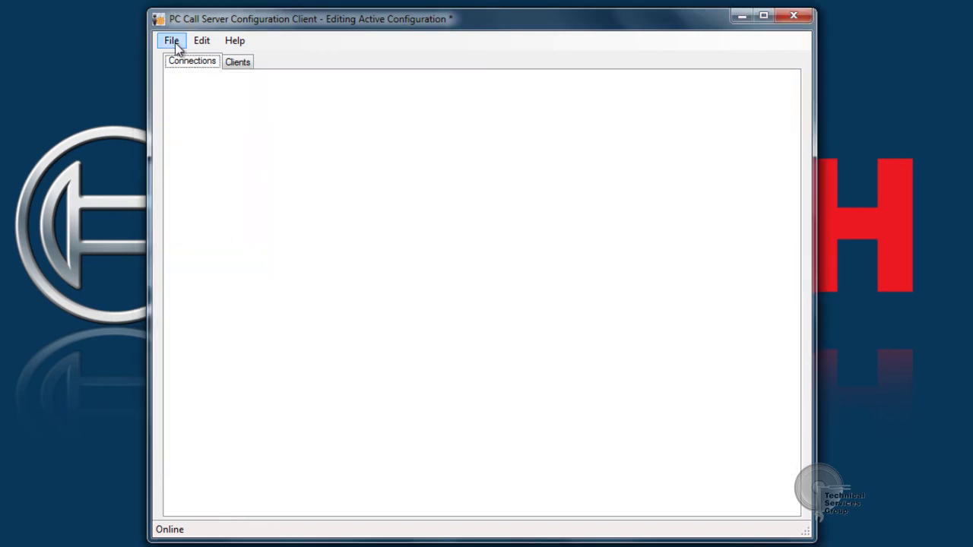
Paste the license key from the notes, licensing version 3, 1 network controller and PC Telephone Interface Client.
click(199, 46)
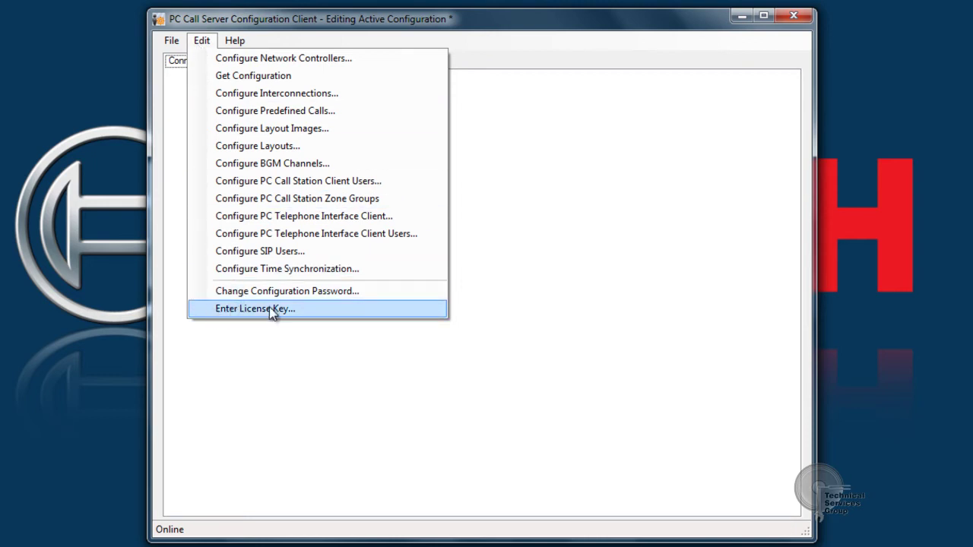
click(288, 309)
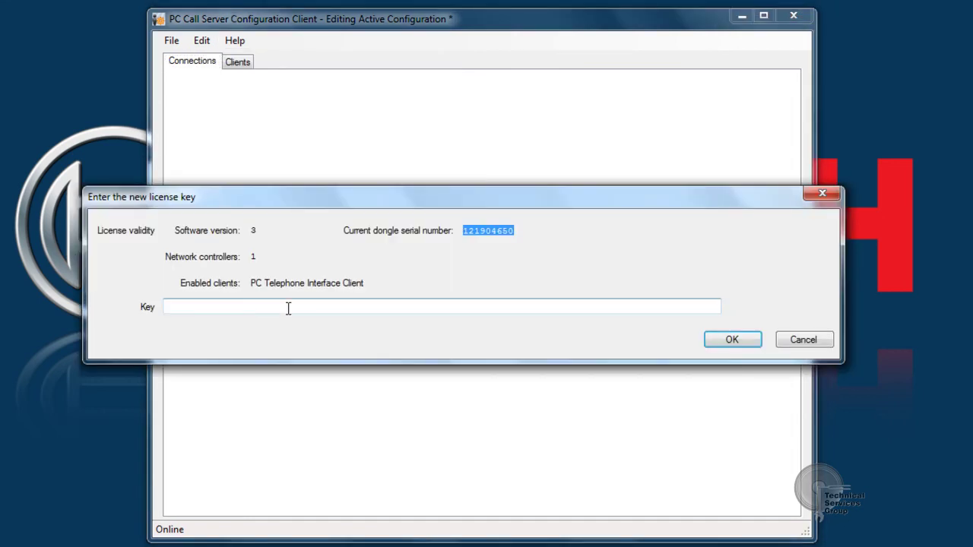
drag(516, 229, 474, 234)
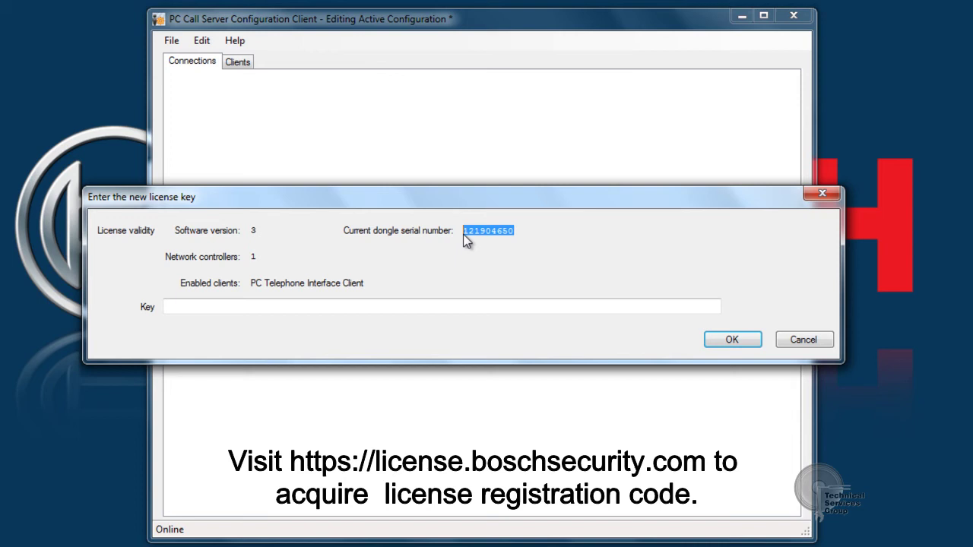
key(alt+Tab)
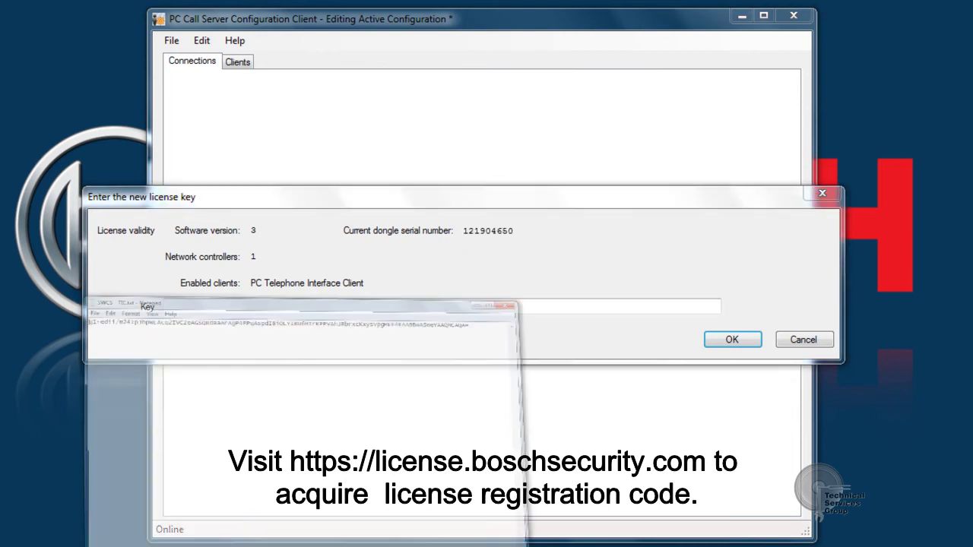
drag(723, 101, 50, 94)
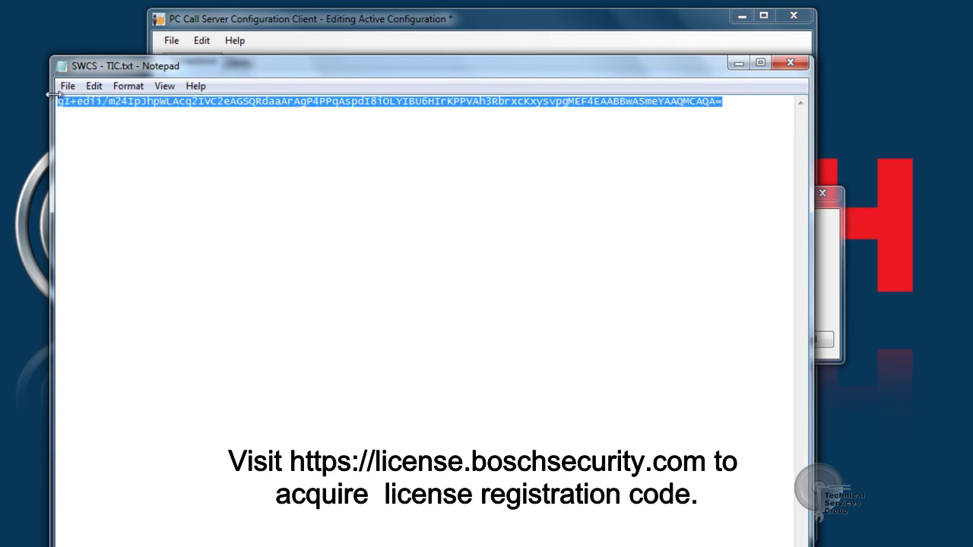
click(738, 63)
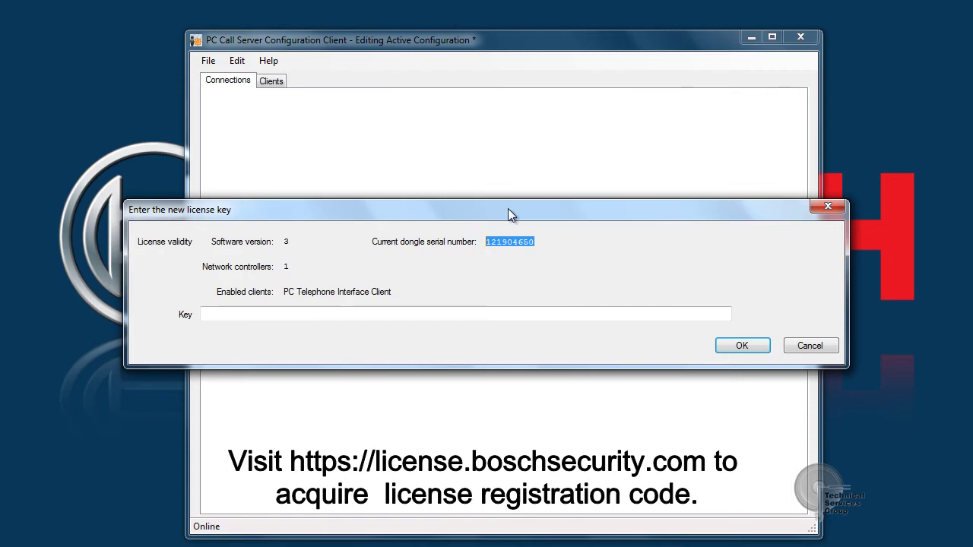
click(309, 311)
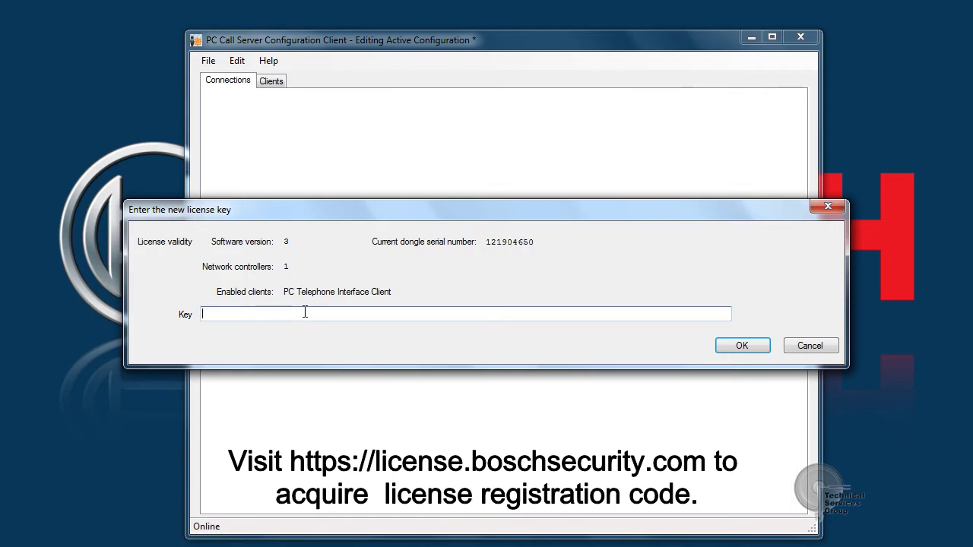
key(ctrl+v)
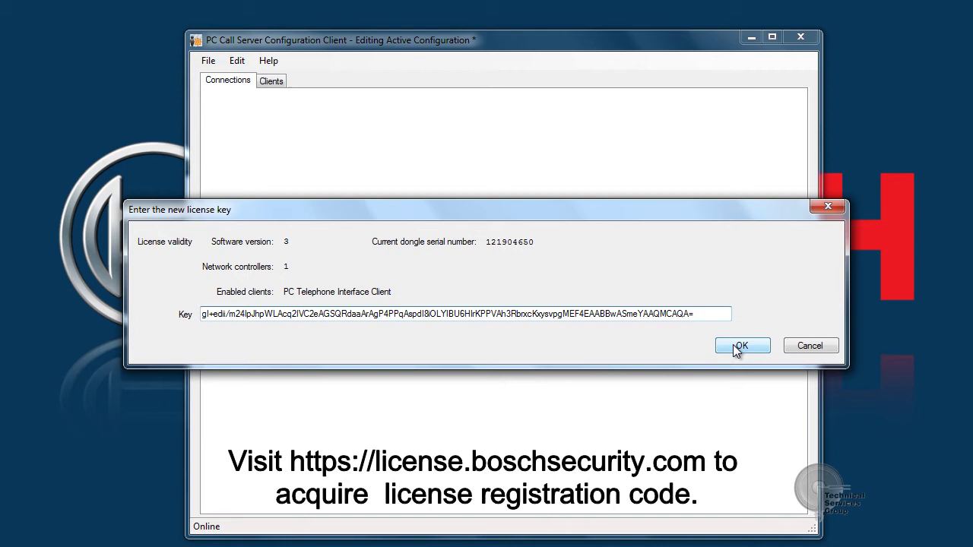
click(738, 346)
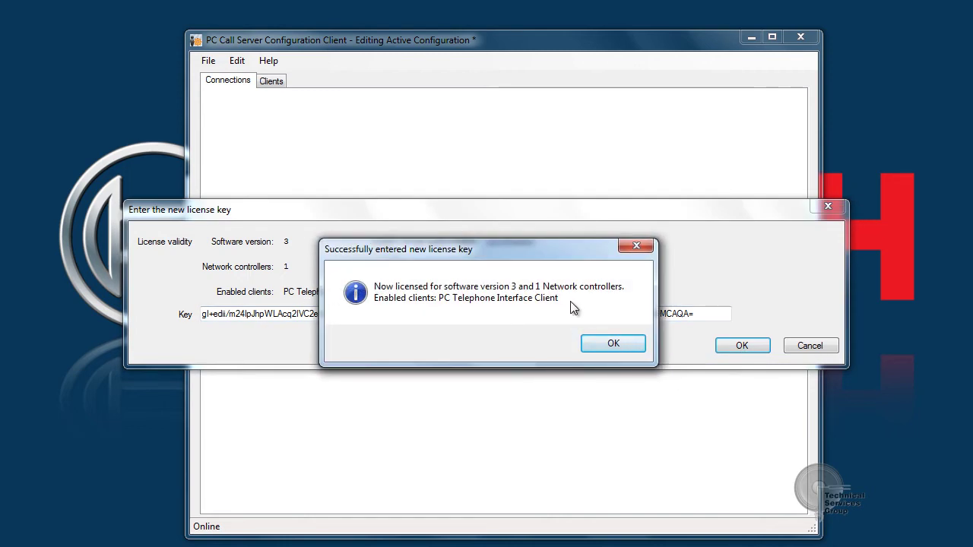
Make the configuration active so NCO 1 at 192.168.1.244 connects, then exit the client.
click(593, 343)
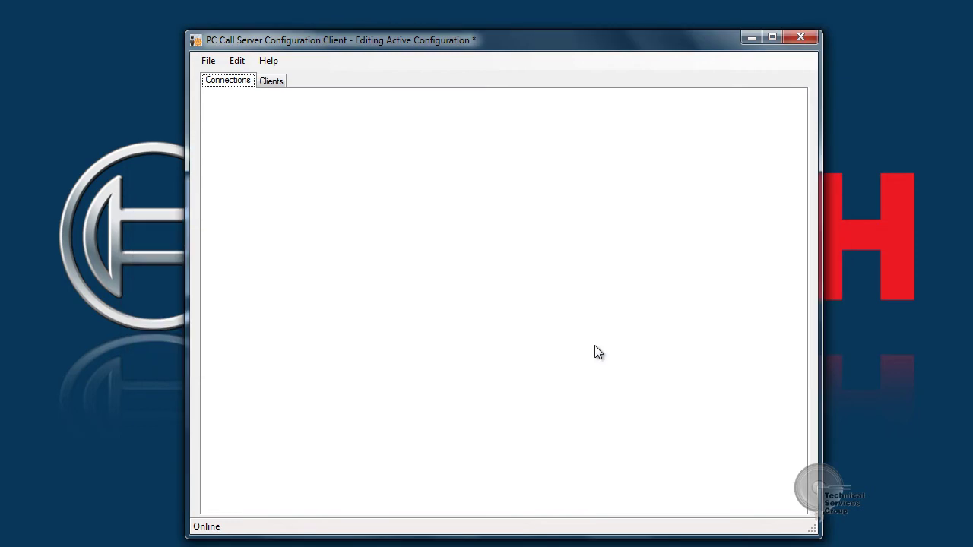
click(209, 61)
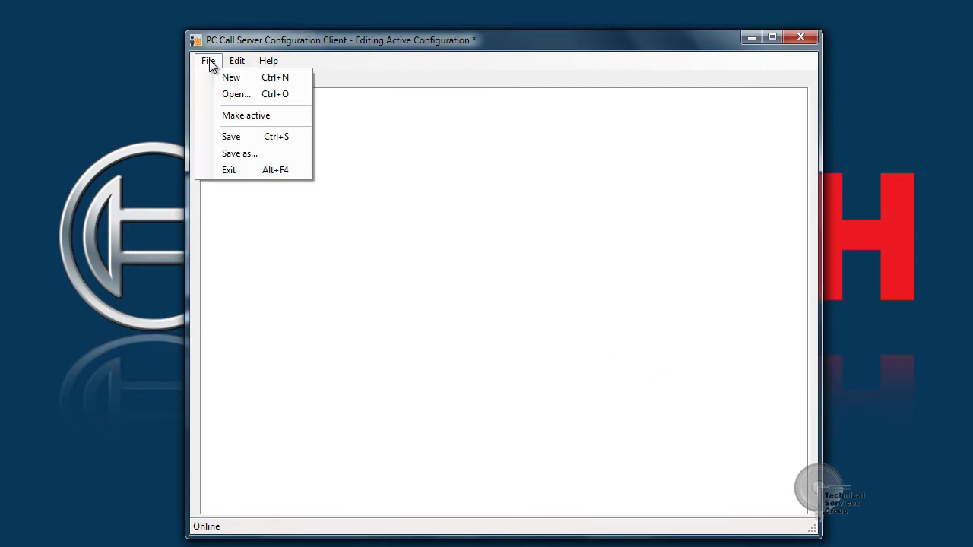
click(230, 117)
click(543, 344)
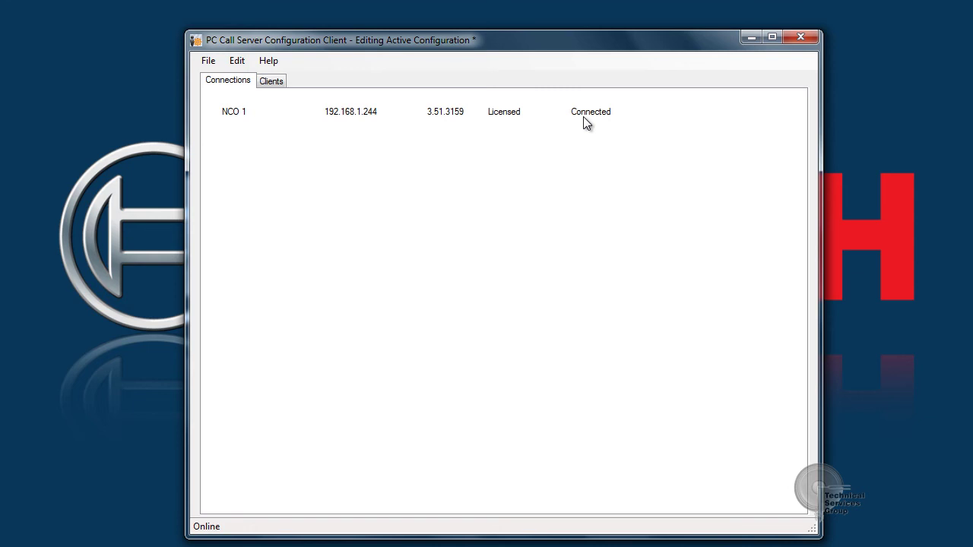
click(208, 61)
click(225, 170)
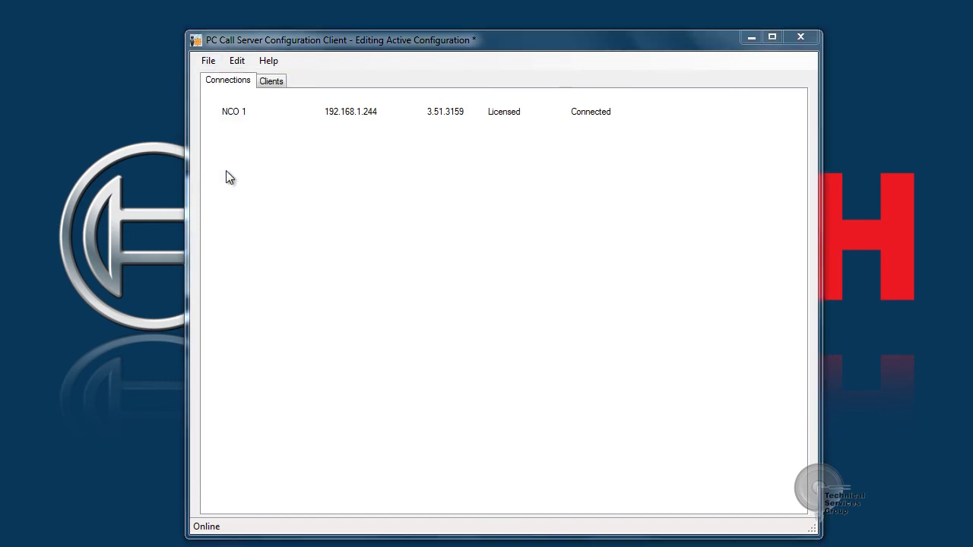
Accept the save prompt and store the configuration as 'PCCS PRS Connect V1' in Documents.
click(430, 344)
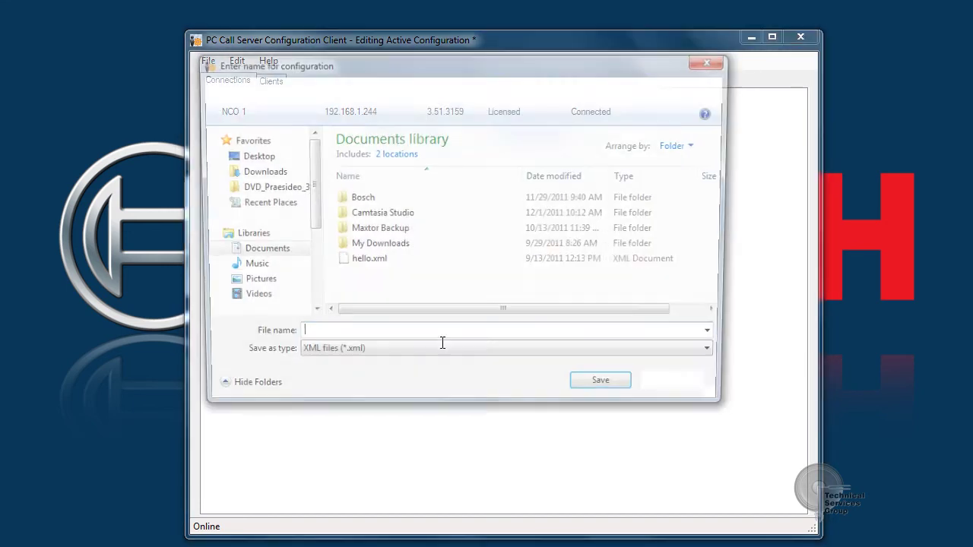
click(247, 259)
click(366, 338)
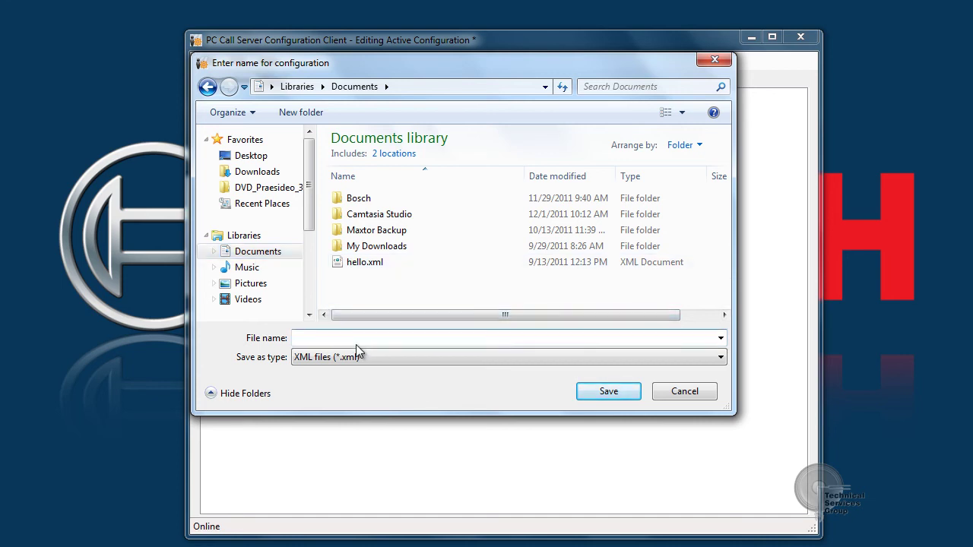
text(PCCS PRS Connect V1)
click(620, 397)
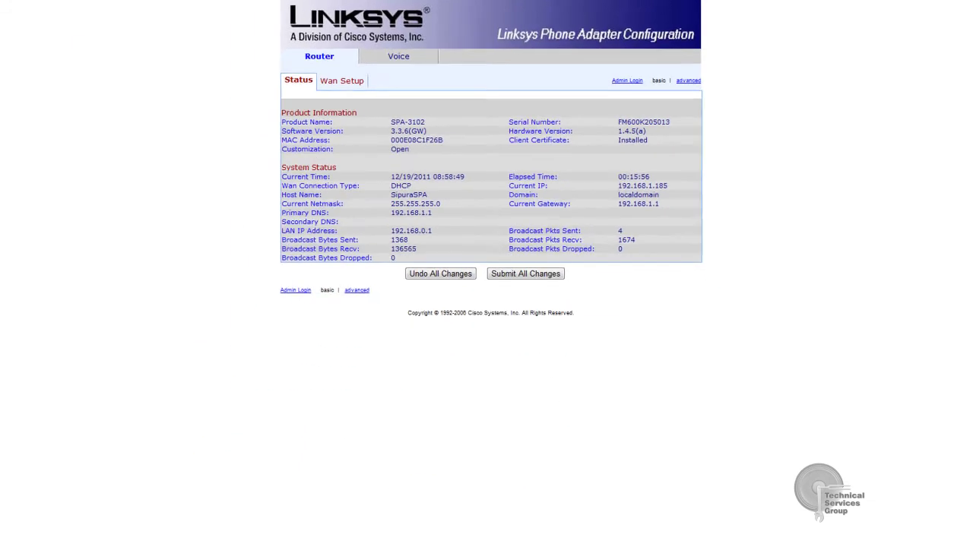
click(889, 536)
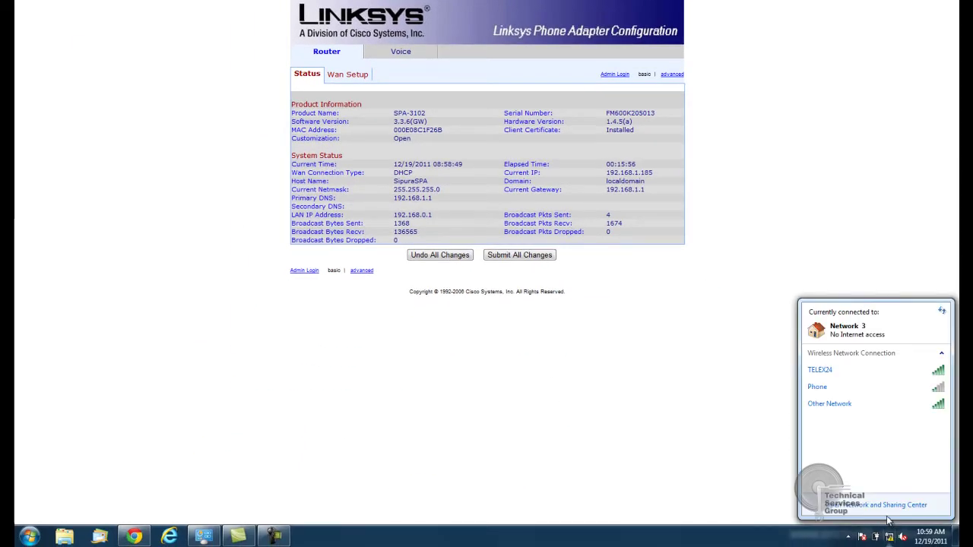
click(884, 512)
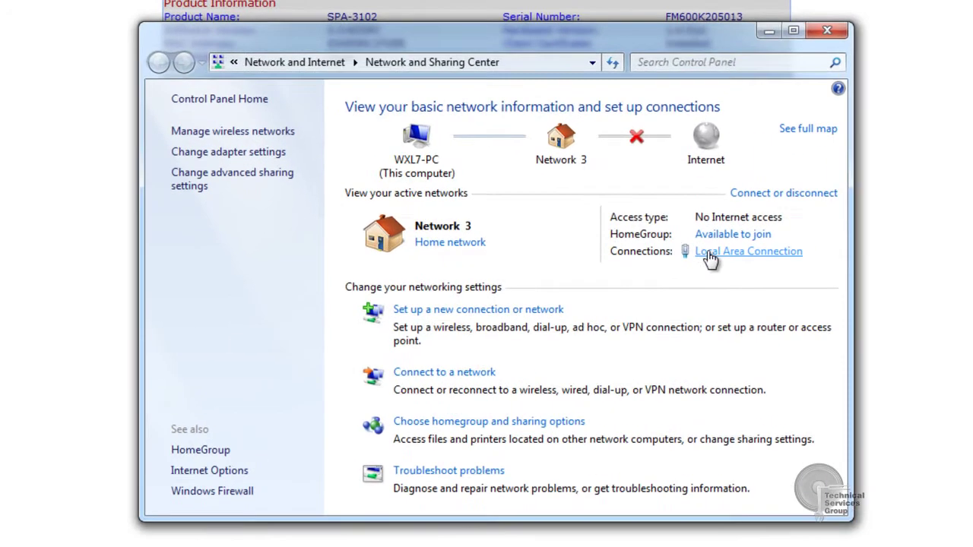
click(639, 261)
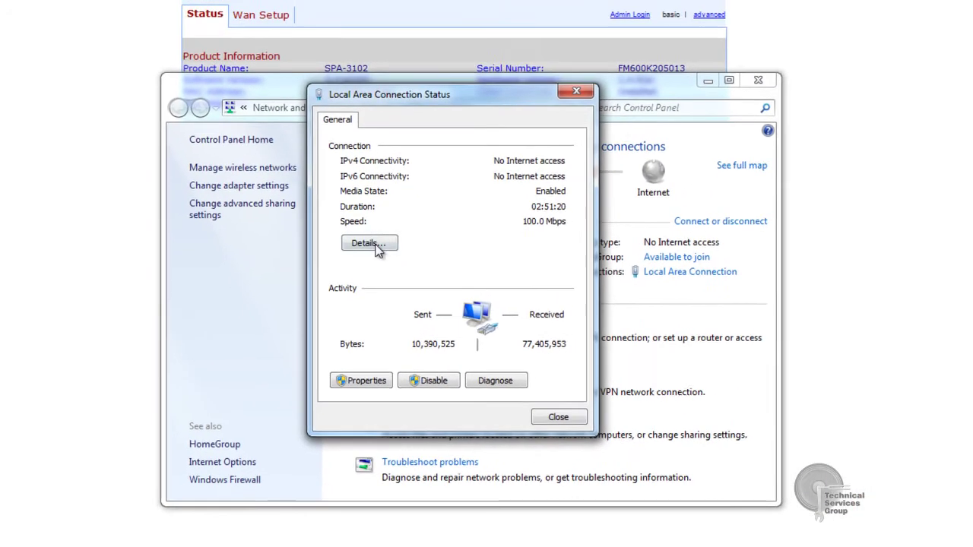
click(375, 214)
click(467, 236)
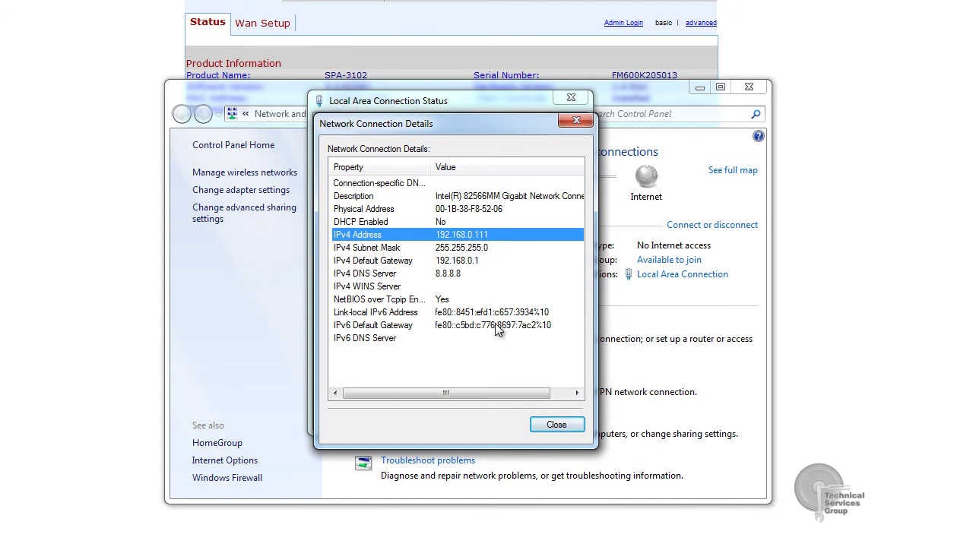
click(541, 428)
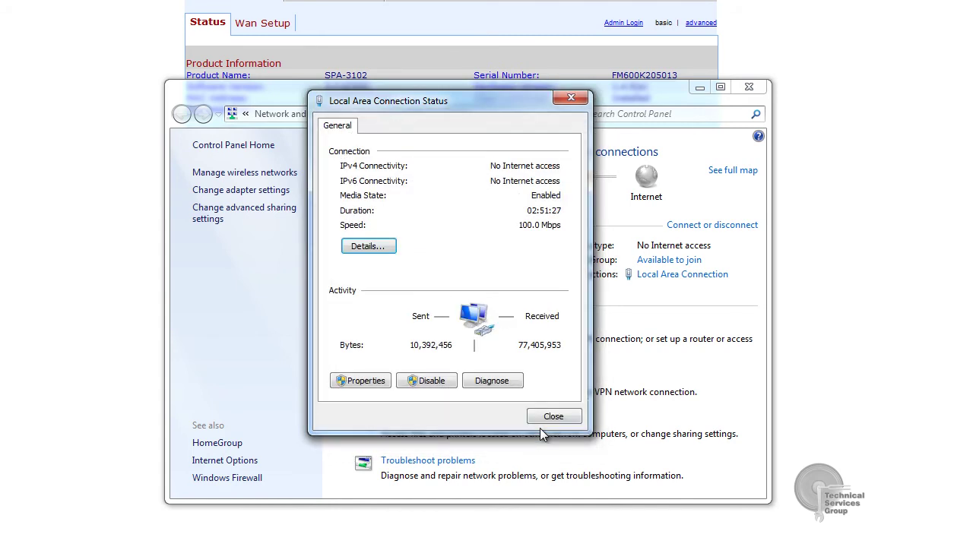
click(540, 429)
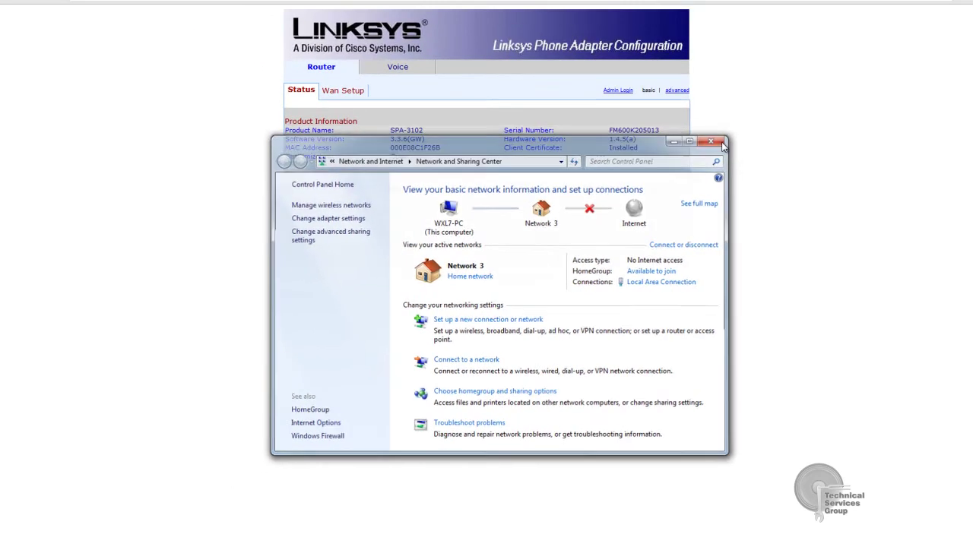
Log in as administrator on the adapter page and set the WAN connection type to Static IP.
click(719, 142)
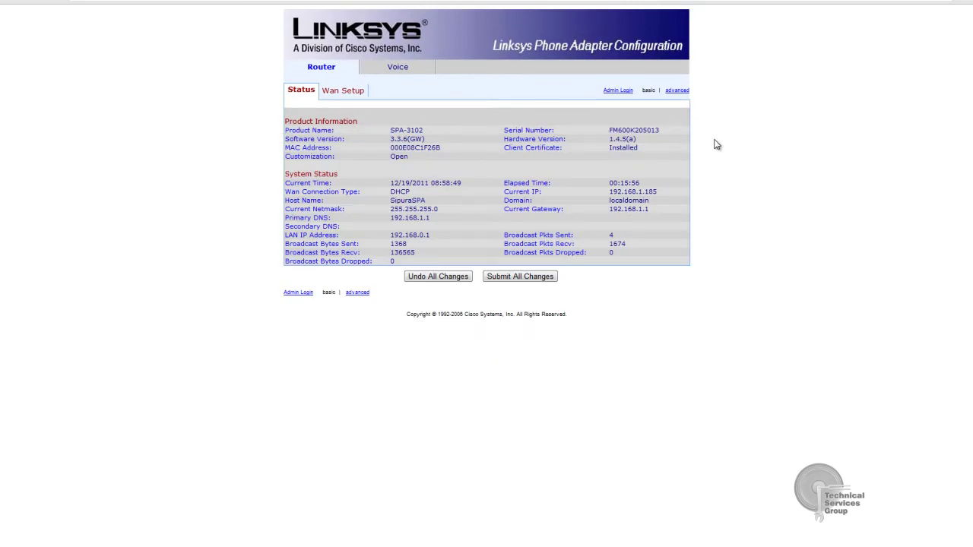
click(615, 91)
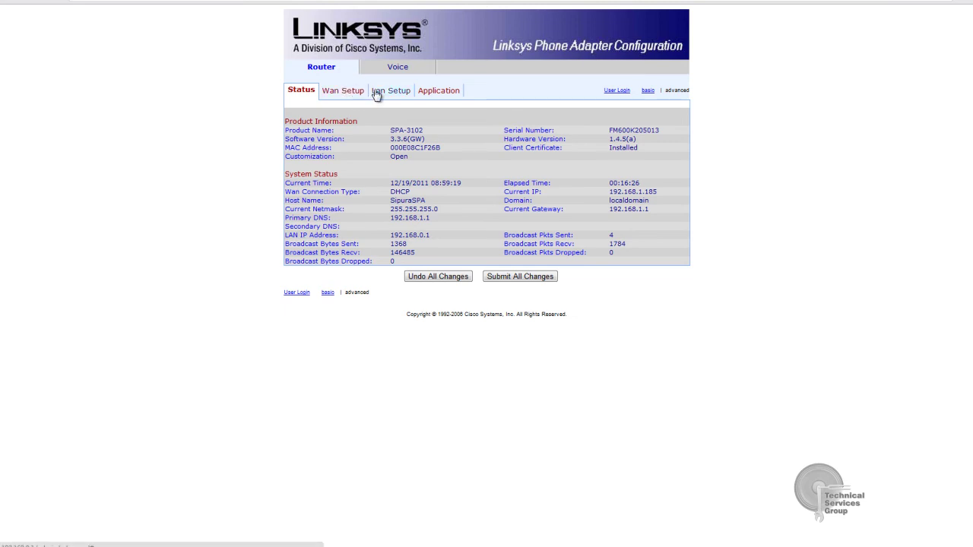
click(357, 97)
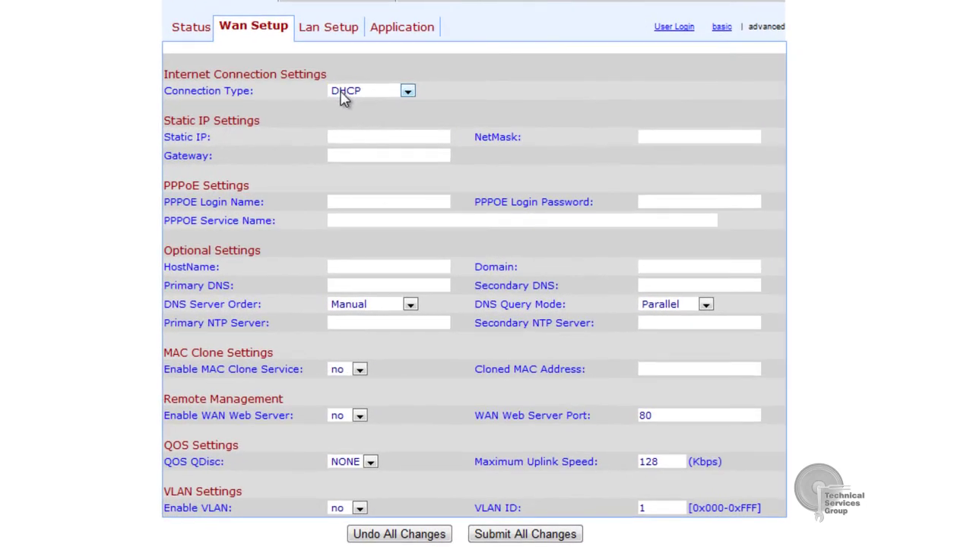
click(361, 104)
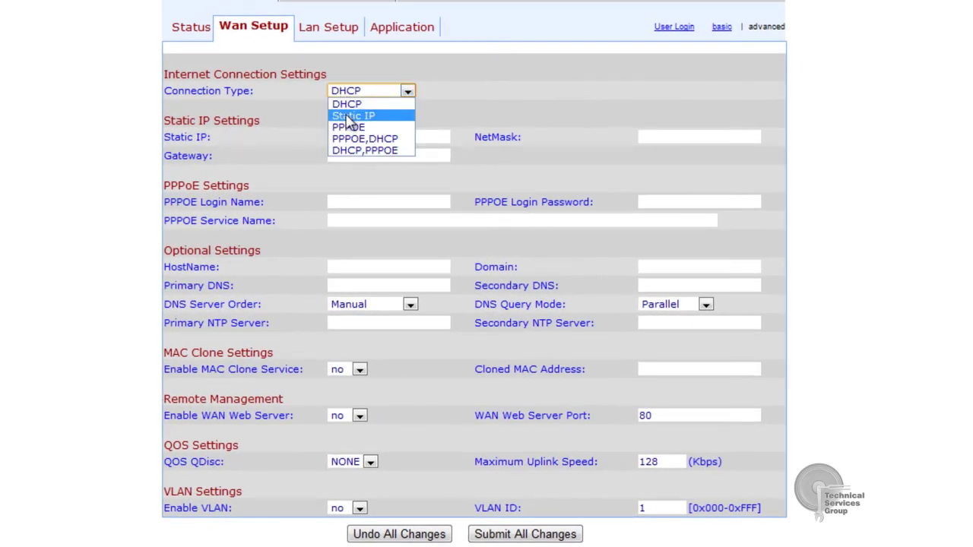
click(366, 125)
Enter static IP 192.168.1.130 and netmask 255.255.255.0, moving on to the gateway.
click(352, 137)
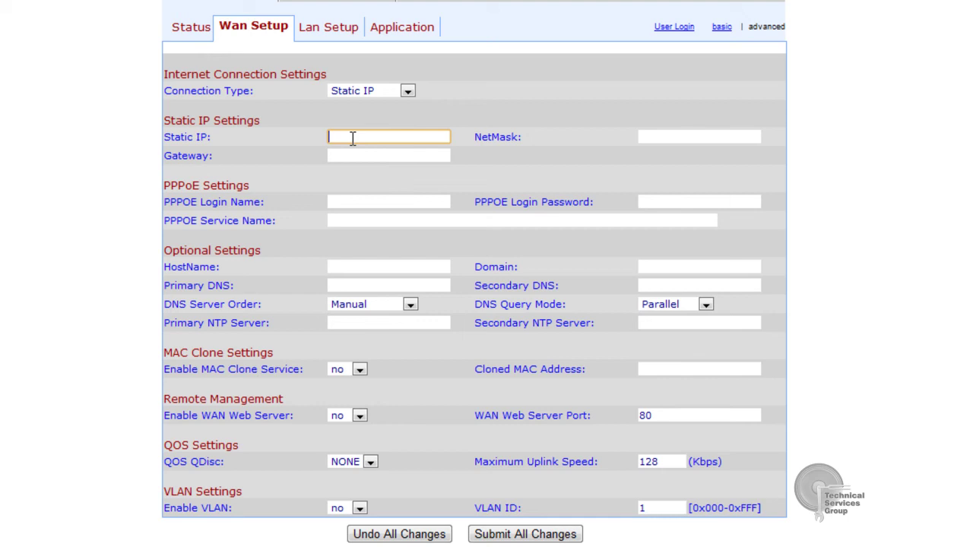
text(192.168.1.130)
key(Tab)
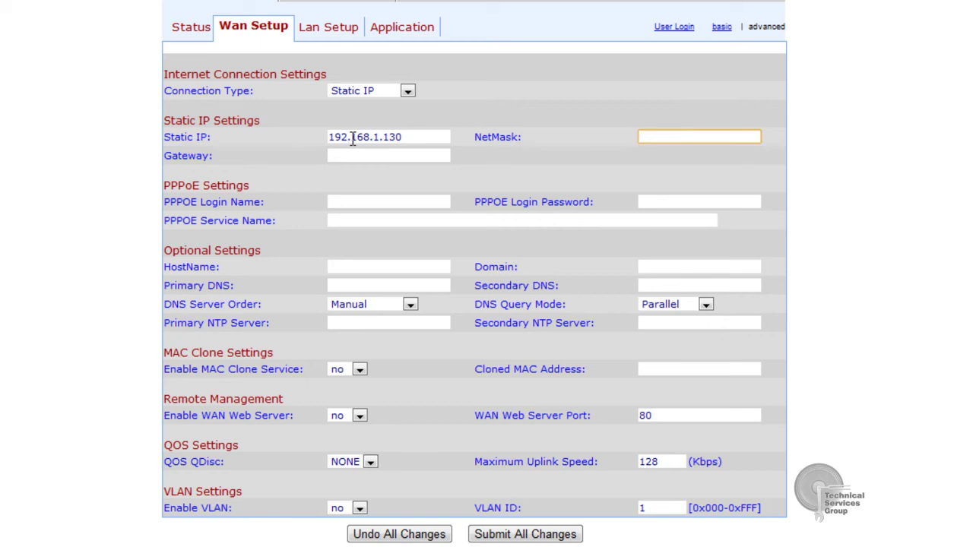
text(255.255.2255.0)
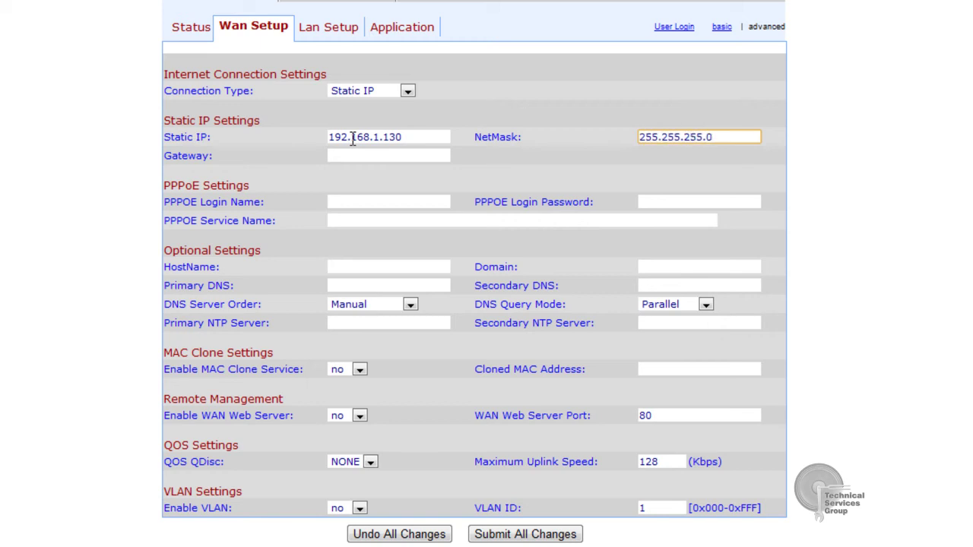
key(Tab)
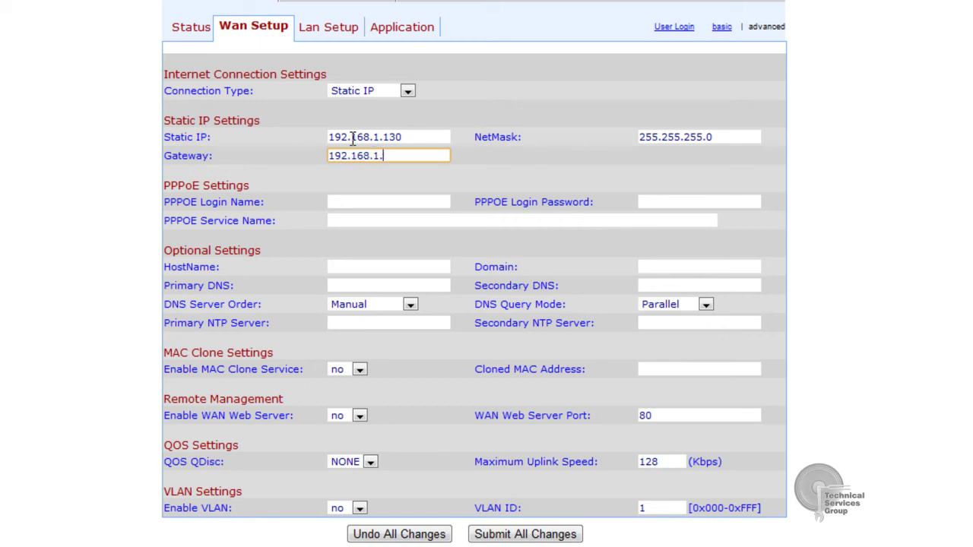
Set Enable WAN Web Server to yes on the Wan Setup page.
click(318, 37)
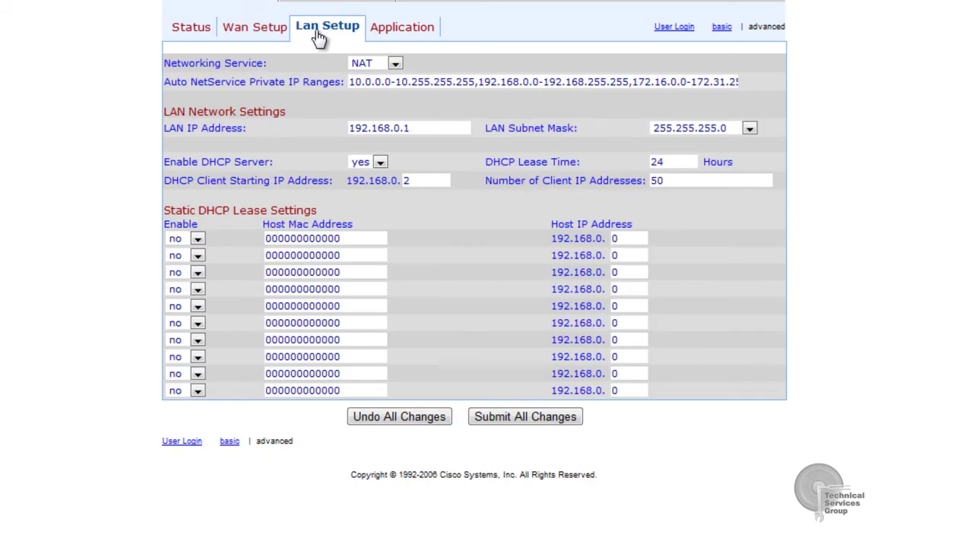
click(278, 35)
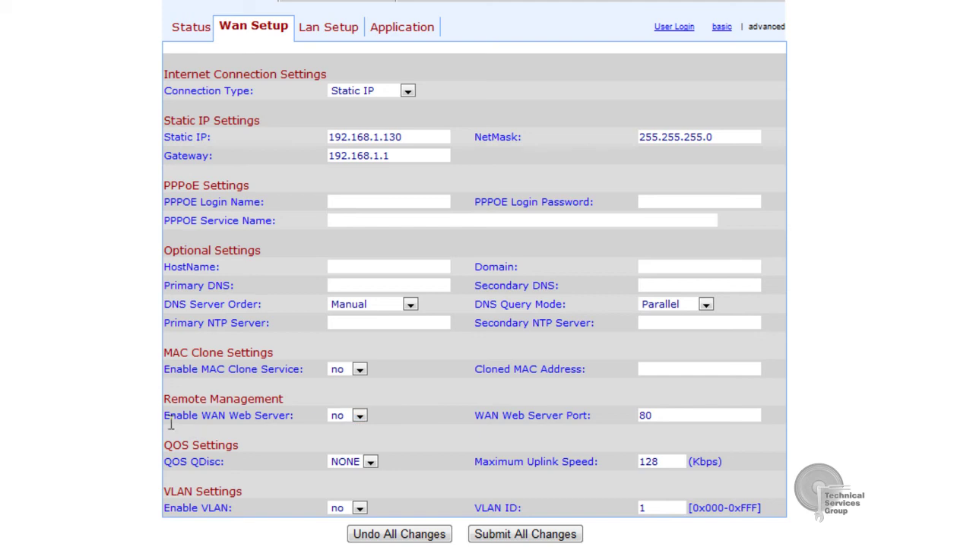
drag(167, 417, 291, 417)
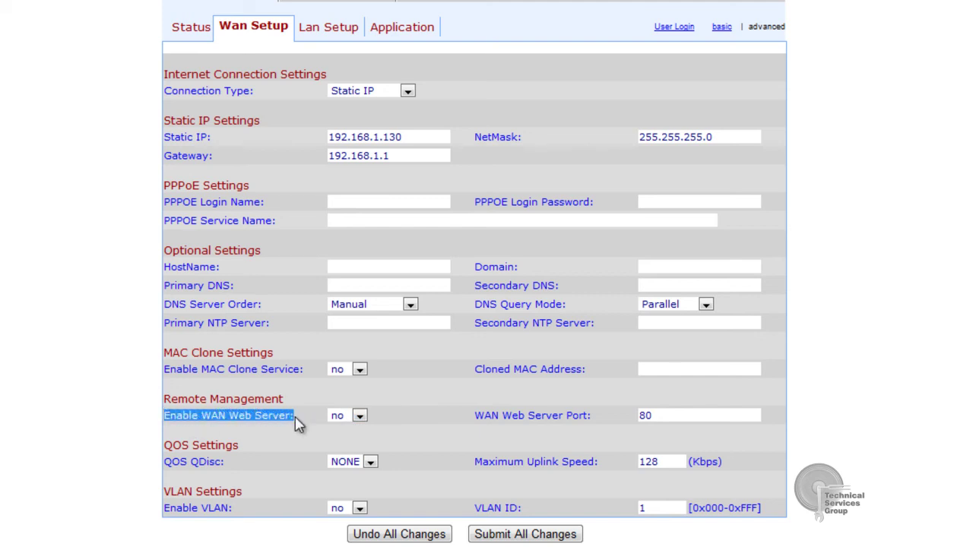
click(360, 417)
click(361, 430)
Change the LAN IP address to 192.168.0.130 and submit all changes.
click(348, 31)
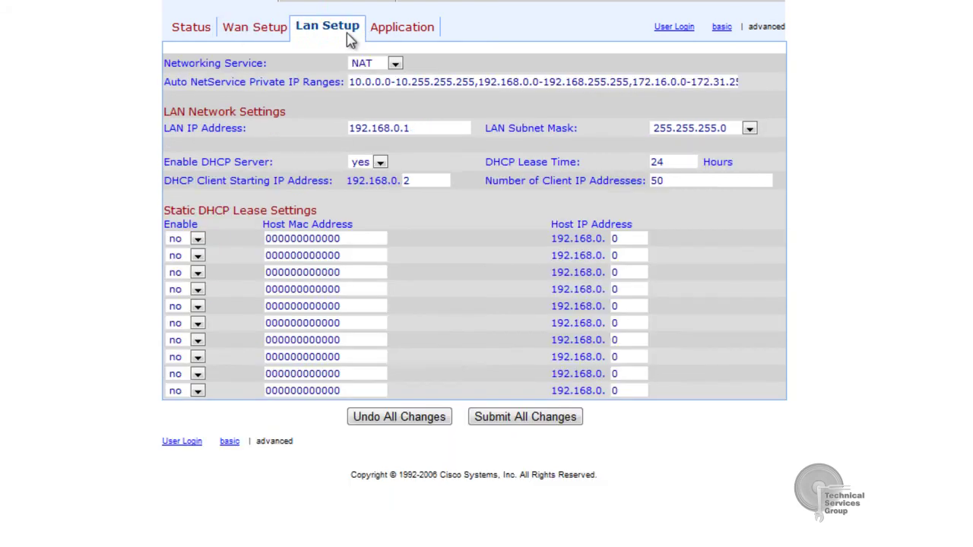
click(410, 127)
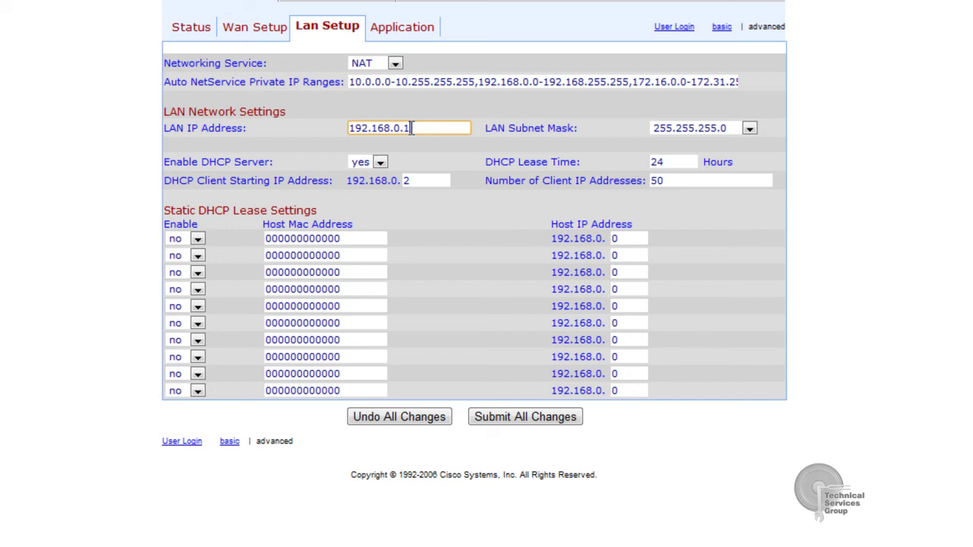
text(30)
click(492, 419)
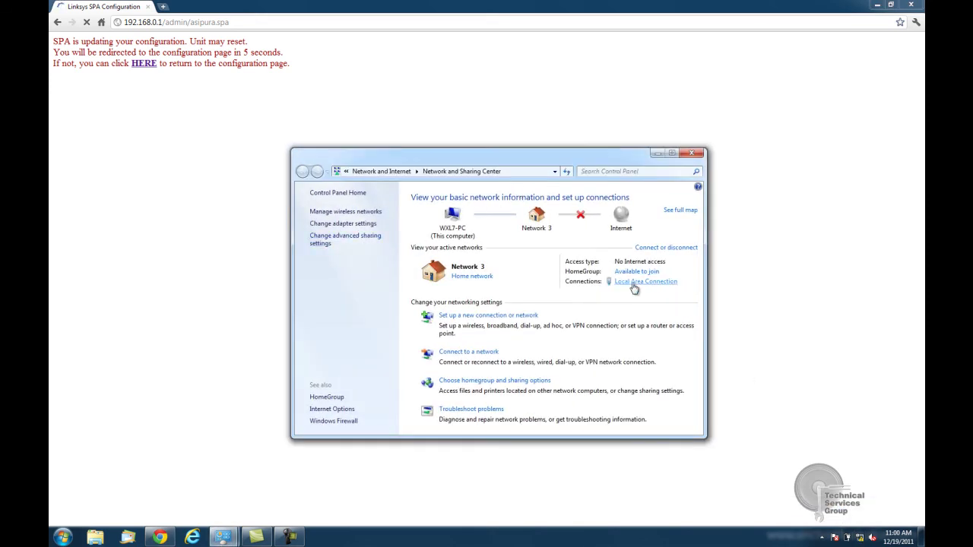
Set the Local Area Connection IPv4 address to 192.168.1.111 and gateway to 192.168.1.1, confirming all dialogs.
click(632, 282)
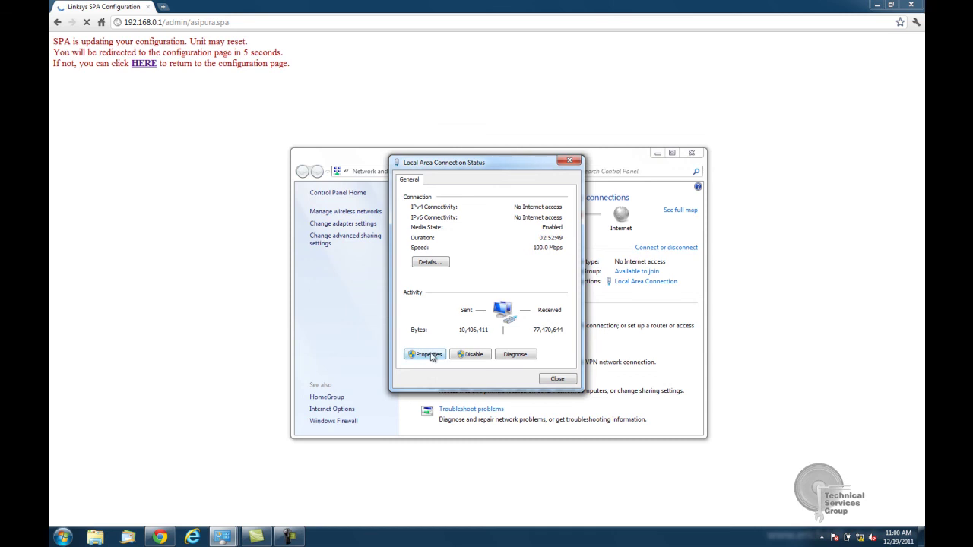
click(431, 353)
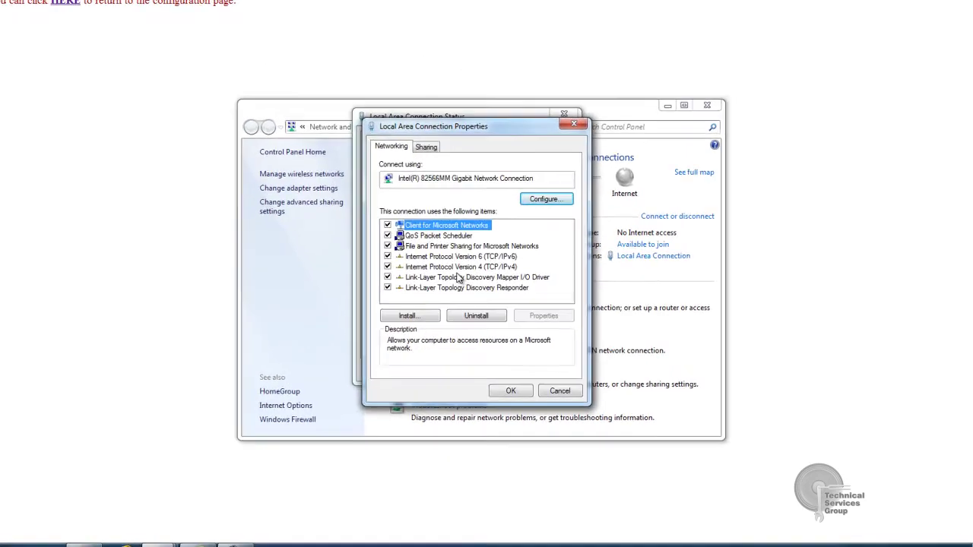
double_click(449, 293)
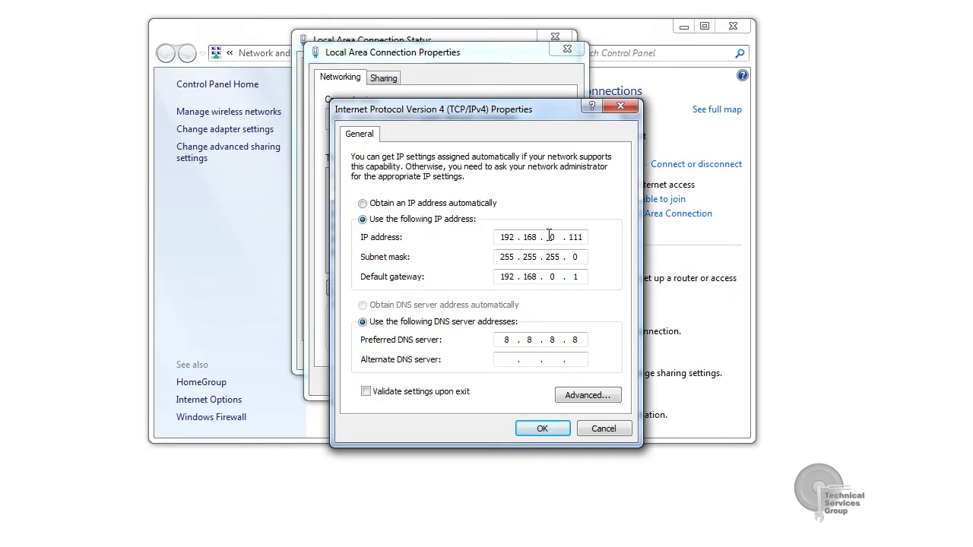
double_click(553, 238)
text(1)
double_click(552, 277)
text(1)
click(534, 432)
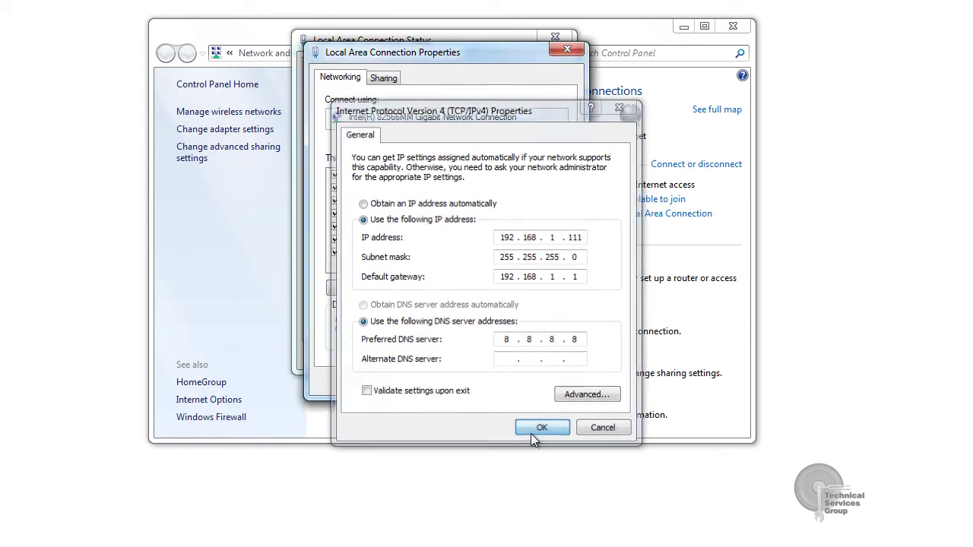
click(491, 382)
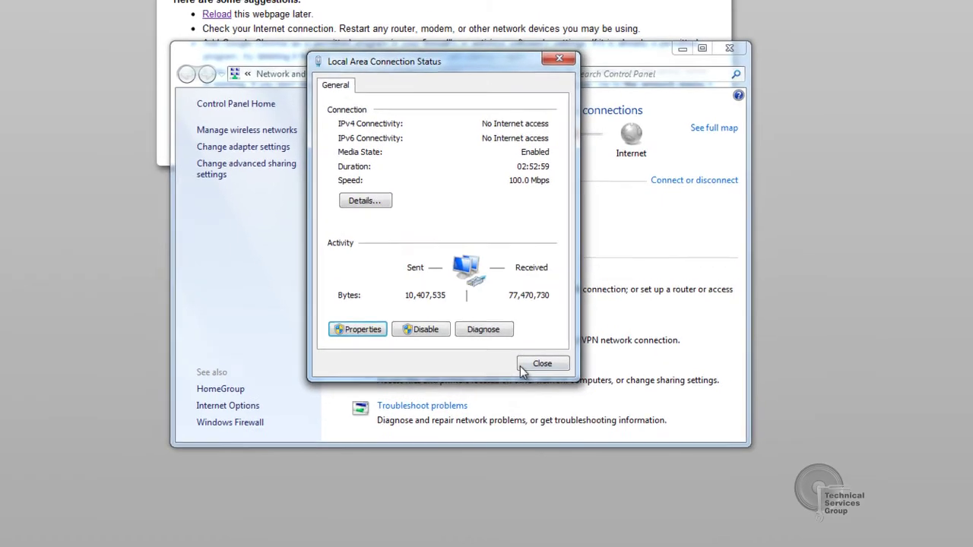
click(540, 360)
Close Network and Sharing Center and load the adapter page at 192.168.1.130 in Chrome.
click(714, 148)
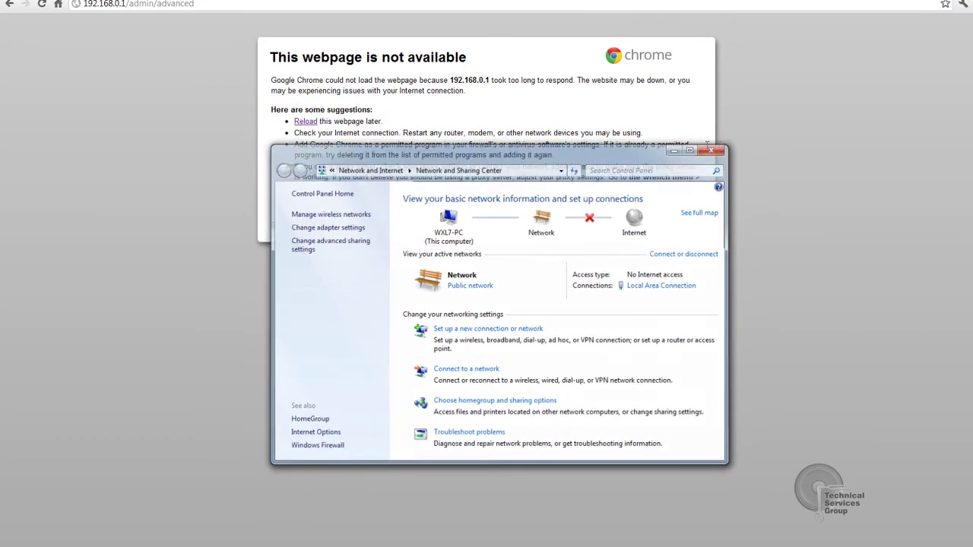
drag(114, 4, 194, 4)
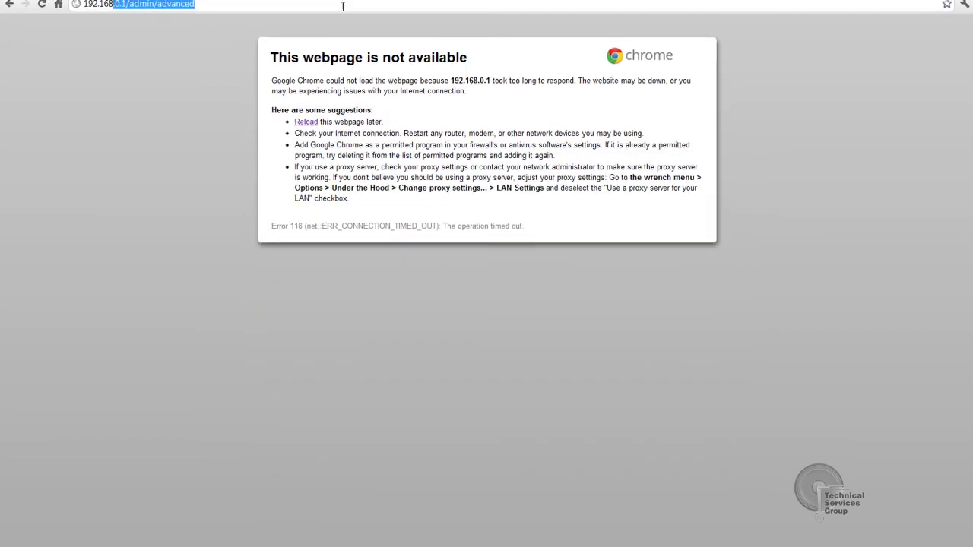
key(BackSpace)
text(1.244)
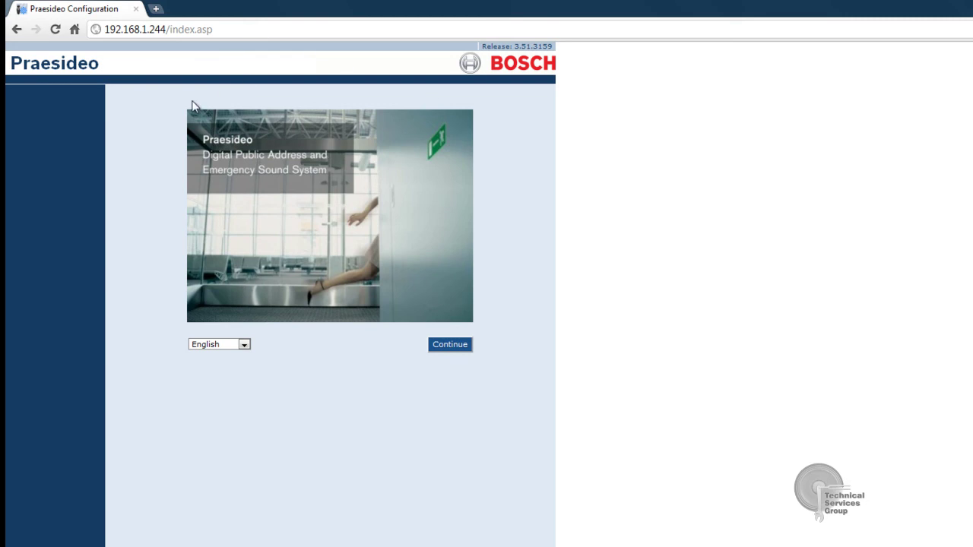
double_click(143, 31)
click(143, 75)
drag(150, 30, 267, 32)
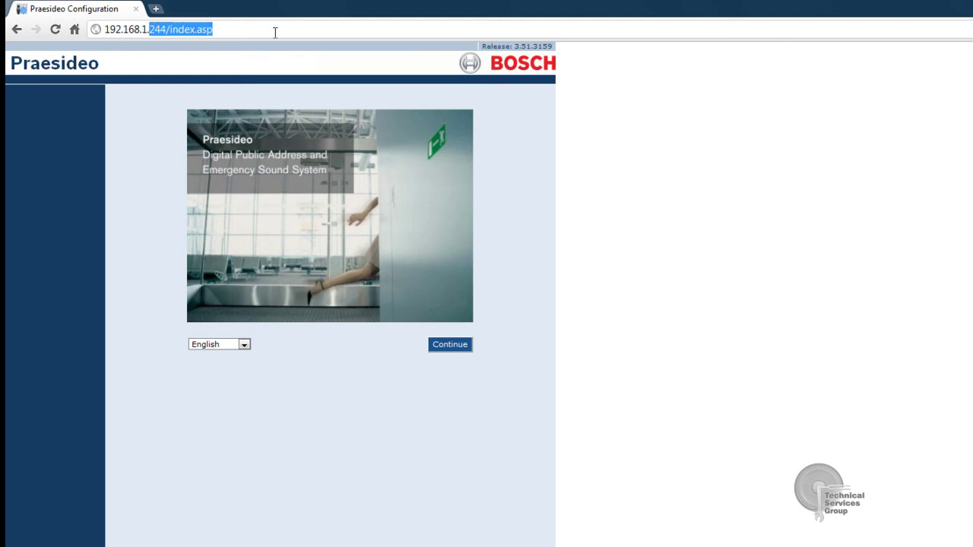
text(130)
key(Return)
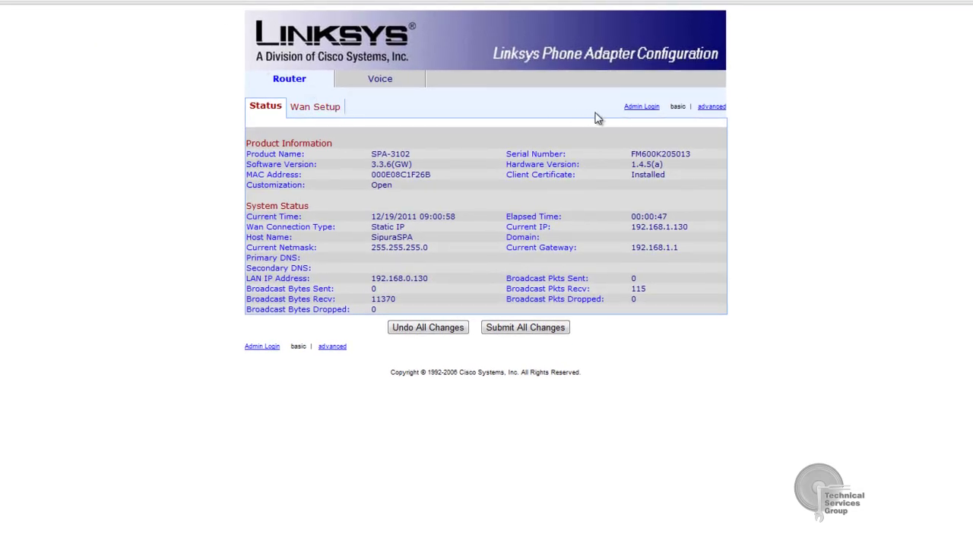
Log in as admin, switch to advanced view and open the Voice settings.
click(638, 108)
click(710, 109)
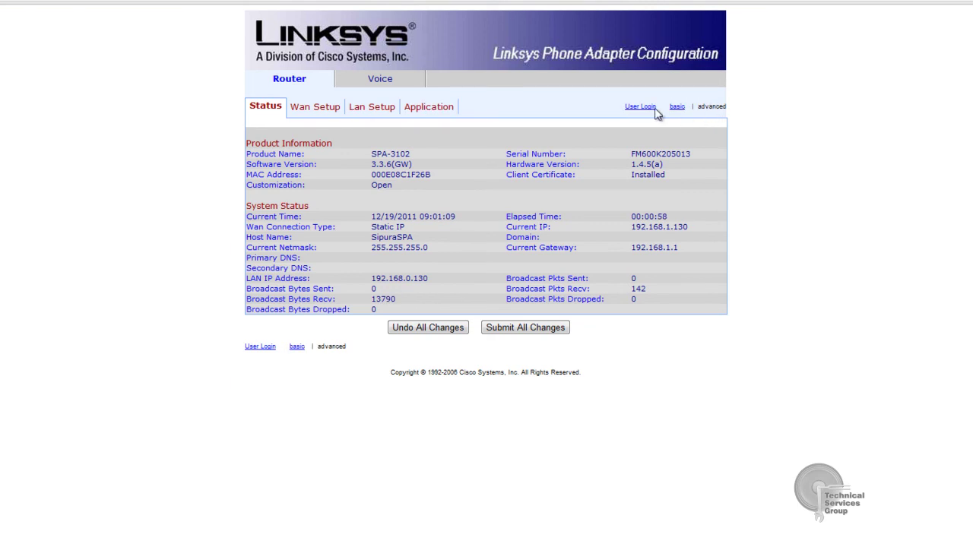
click(379, 86)
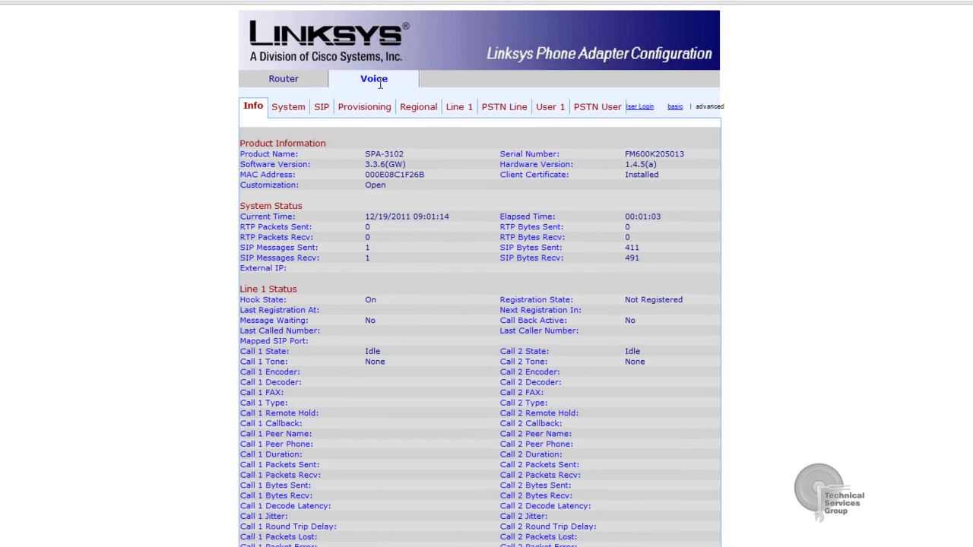
Open the Line 1 tab and set its Proxy to 192.168.1.112.
click(457, 110)
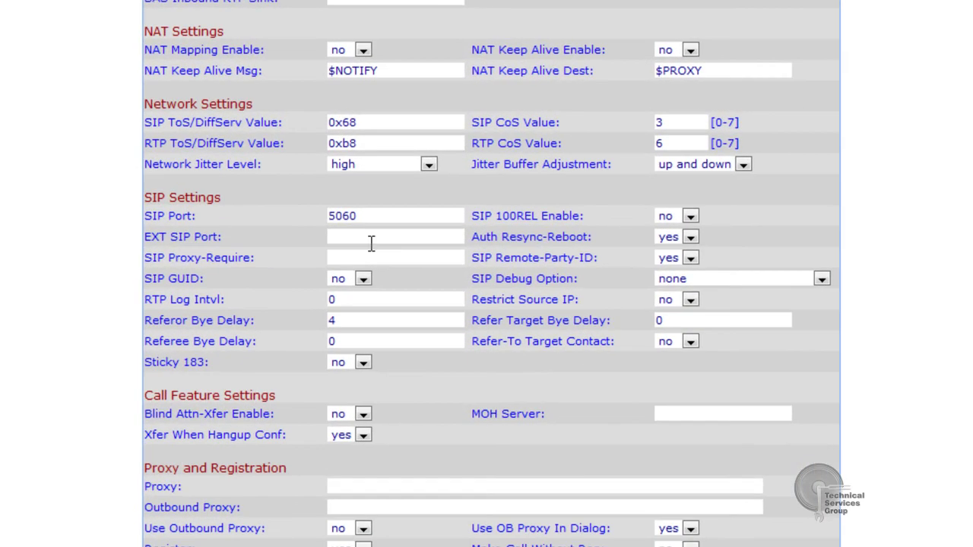
click(370, 486)
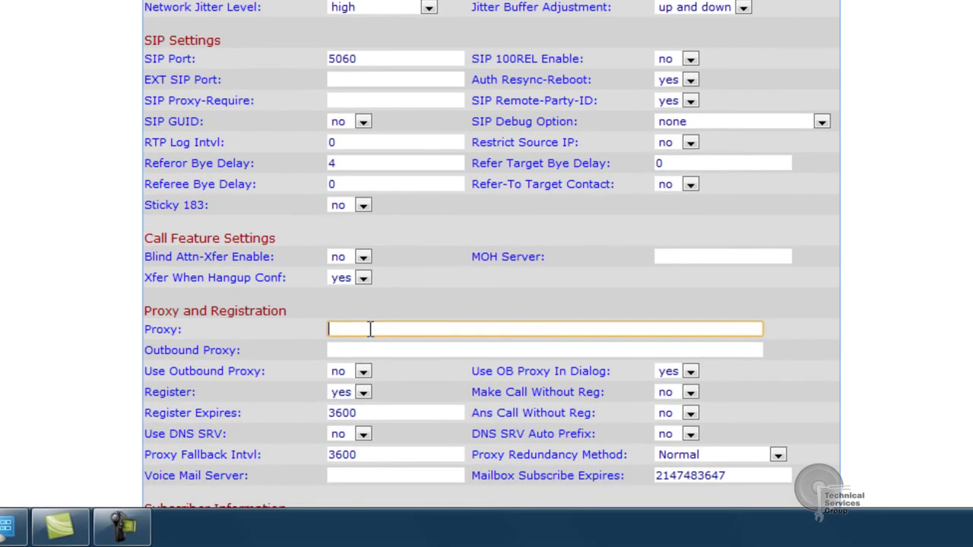
text(192.168.1.112)
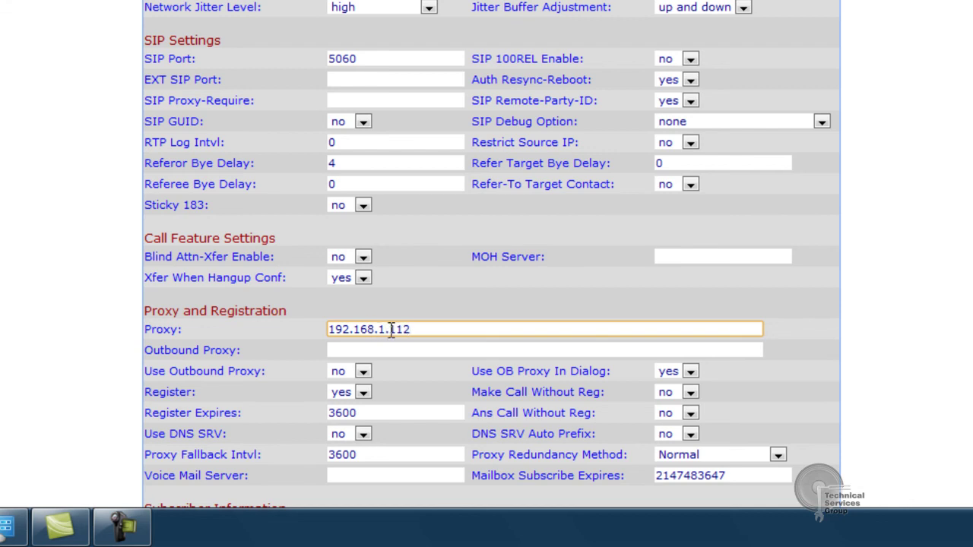
drag(418, 329, 331, 337)
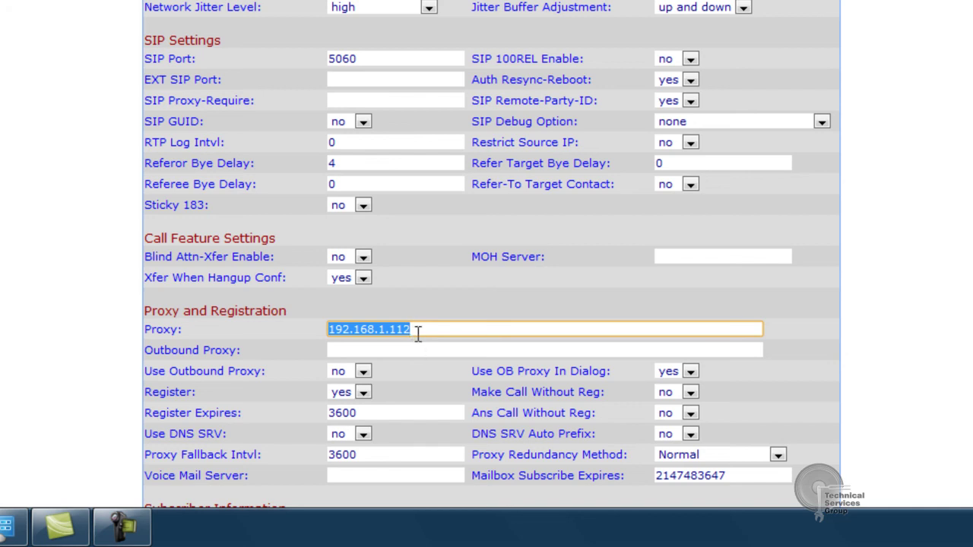
click(418, 330)
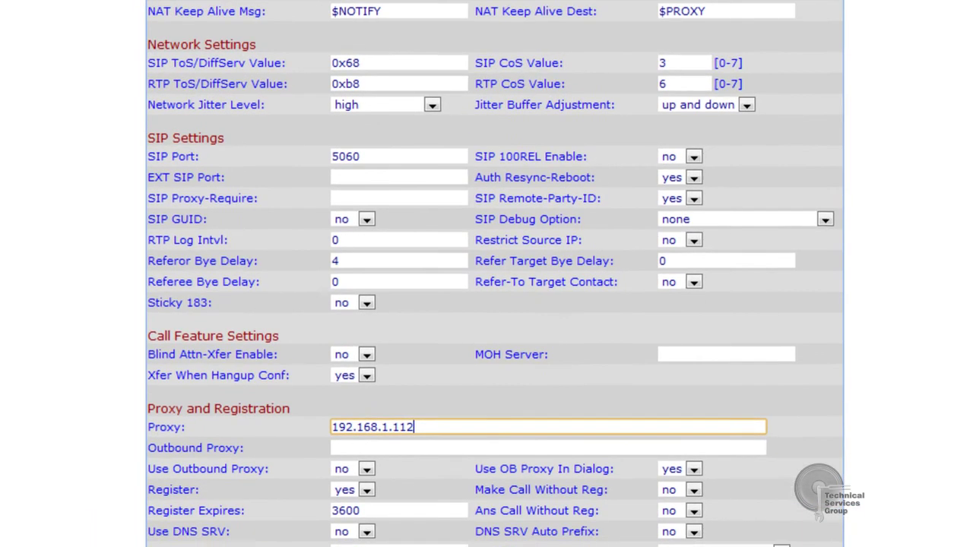
Set Line 1 Display Name and User ID to PRS and enter the account password.
scroll(487, 274, down, 5)
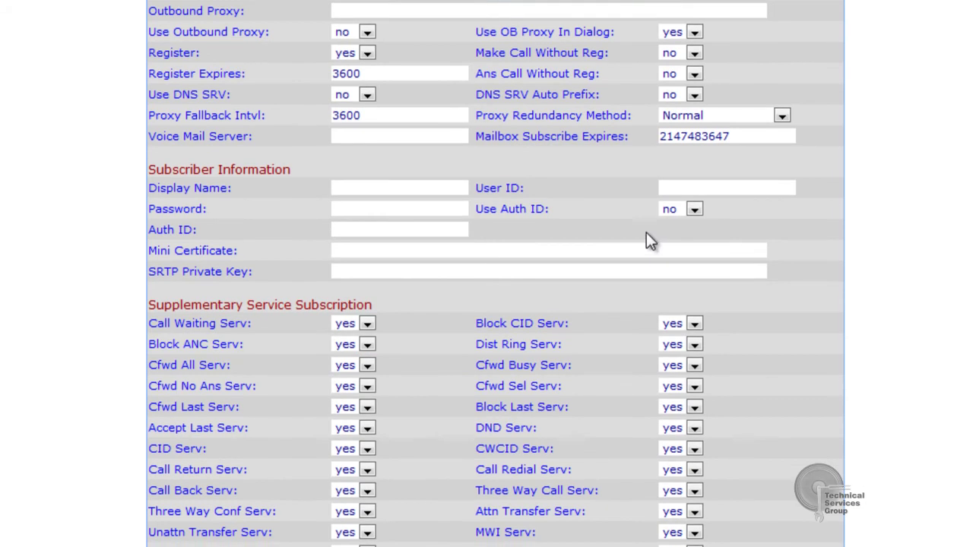
click(410, 192)
text(P)
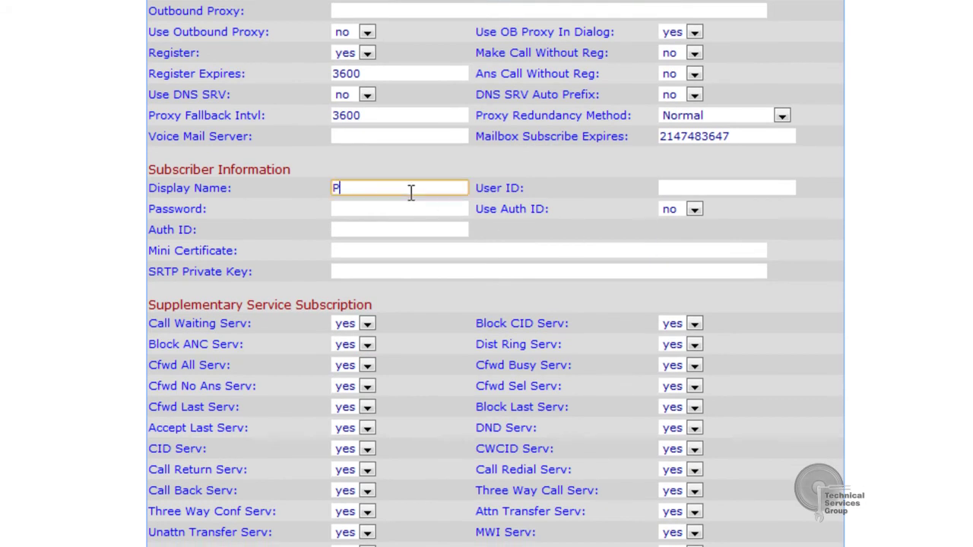
text(RS)
key(Tab)
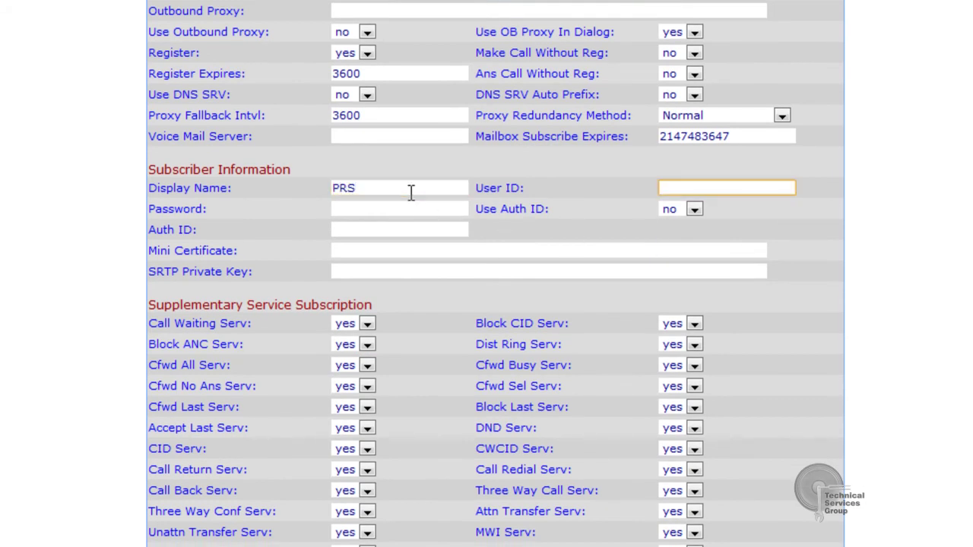
text(PRS)
click(409, 209)
text(admin)
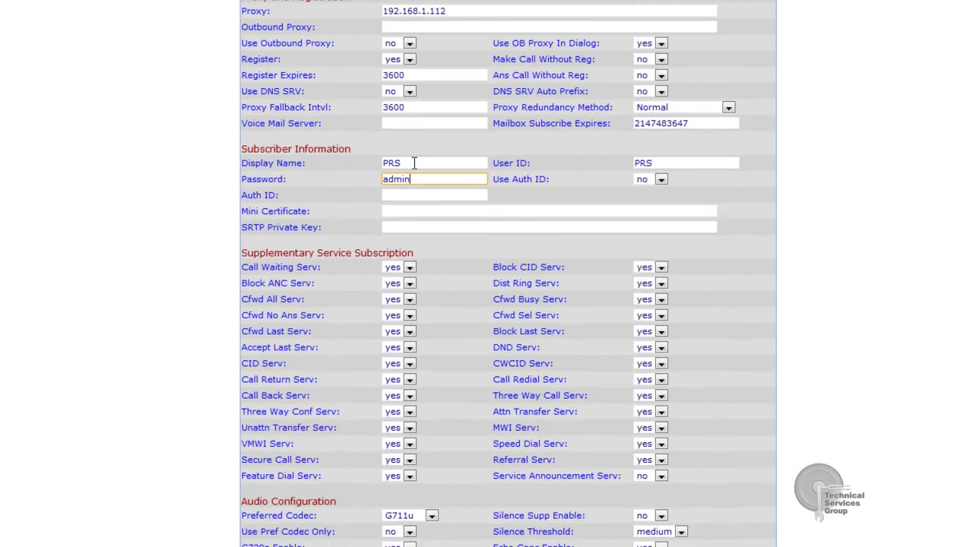
drag(414, 163, 373, 187)
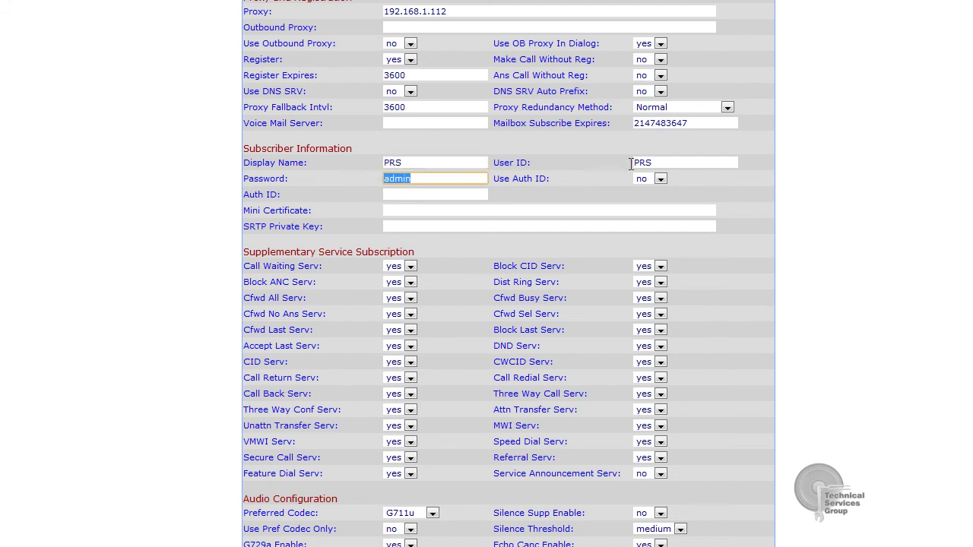
drag(652, 163, 631, 162)
click(599, 188)
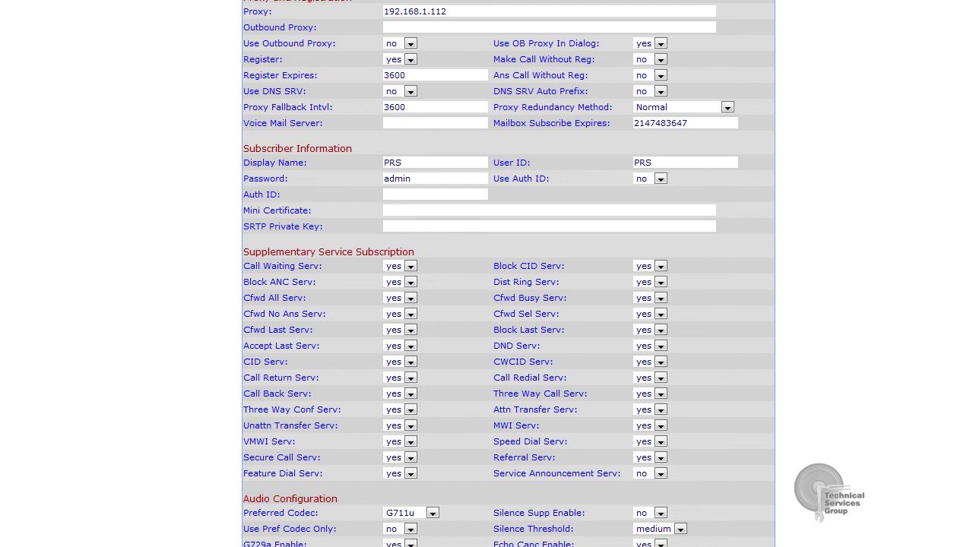
scroll(508, 273, down, 7)
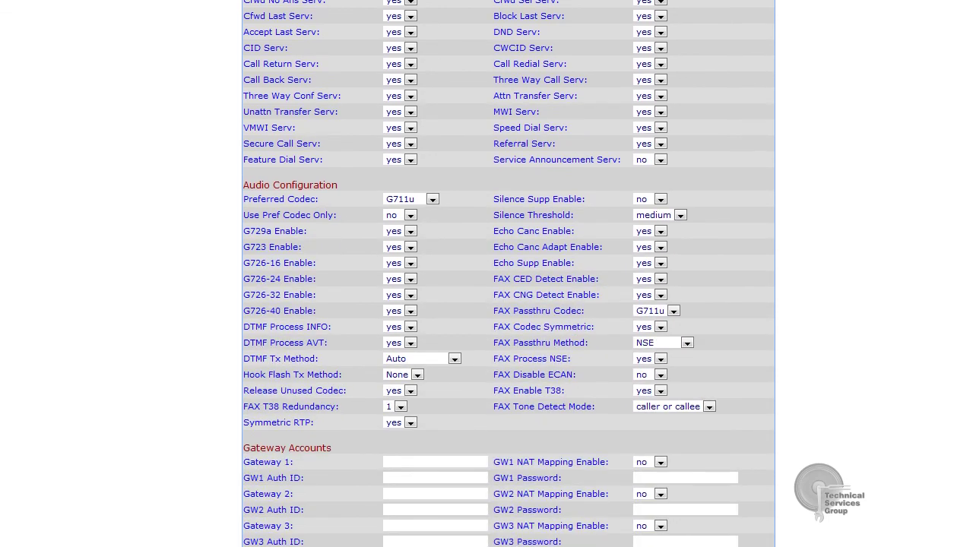
scroll(508, 273, down, 1)
scroll(508, 273, up, 9)
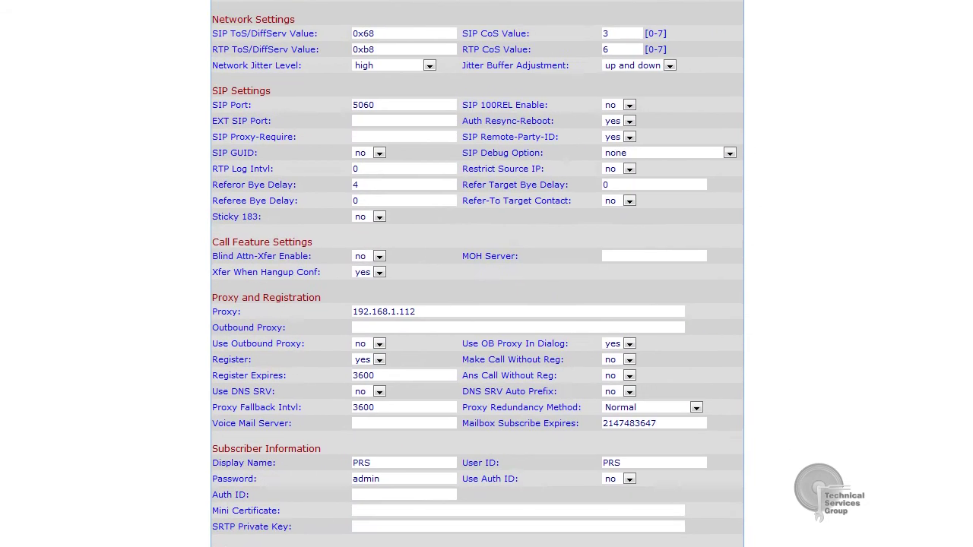
scroll(403, 111, up, 2)
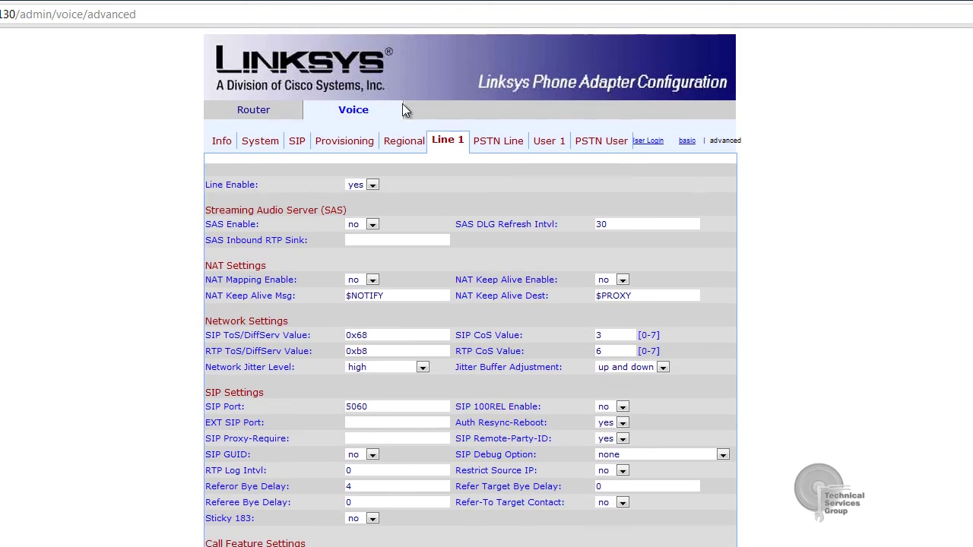
Open the PSTN Line tab and enter proxy 192.168.1.112.
click(498, 142)
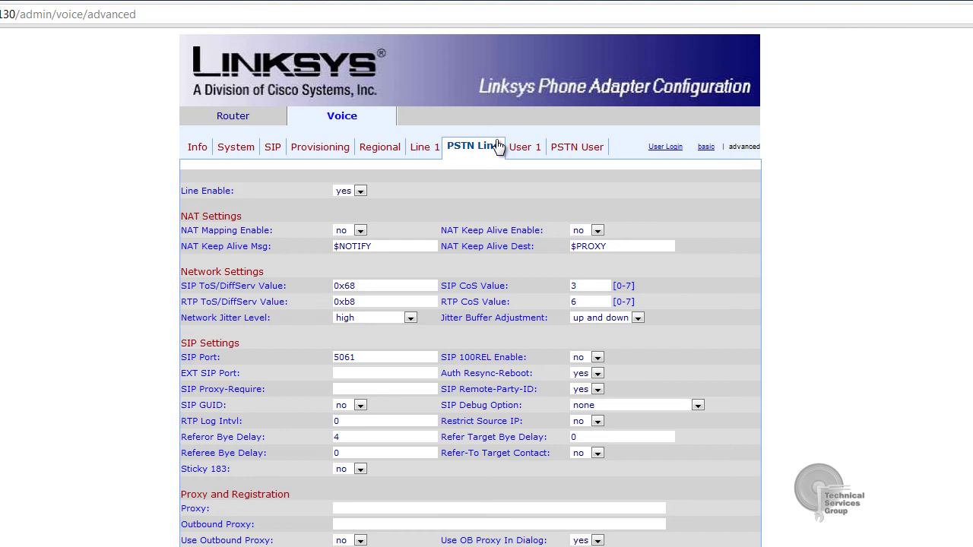
scroll(374, 296, down, 2)
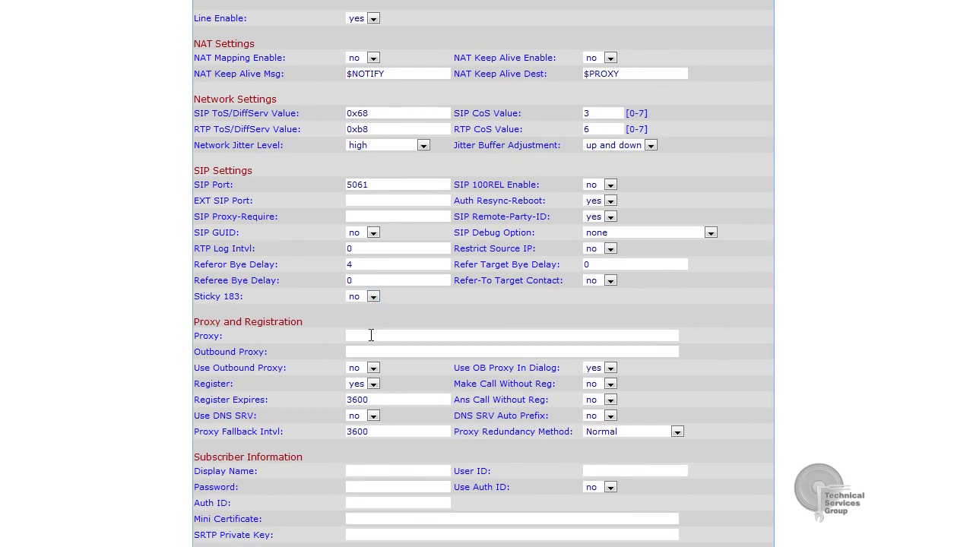
click(371, 336)
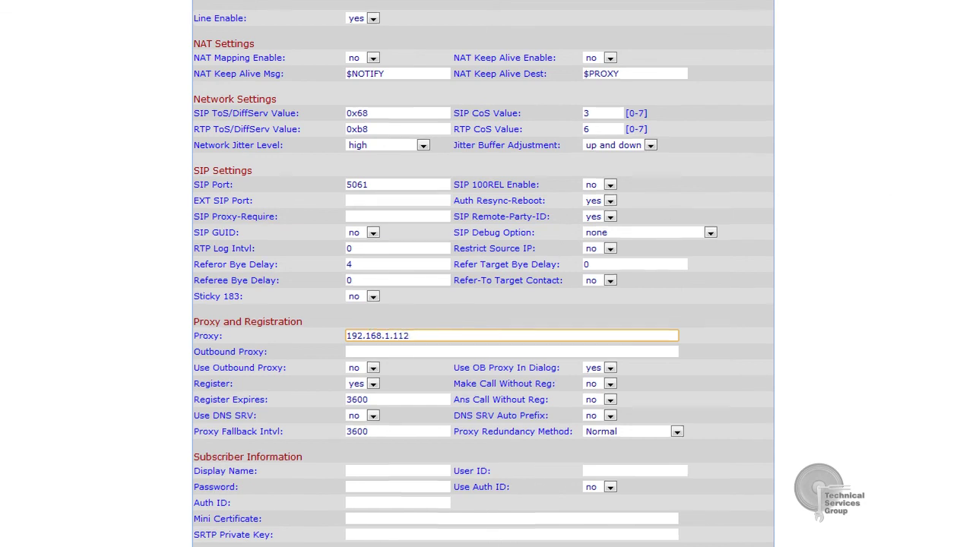
scroll(393, 304, down, 3)
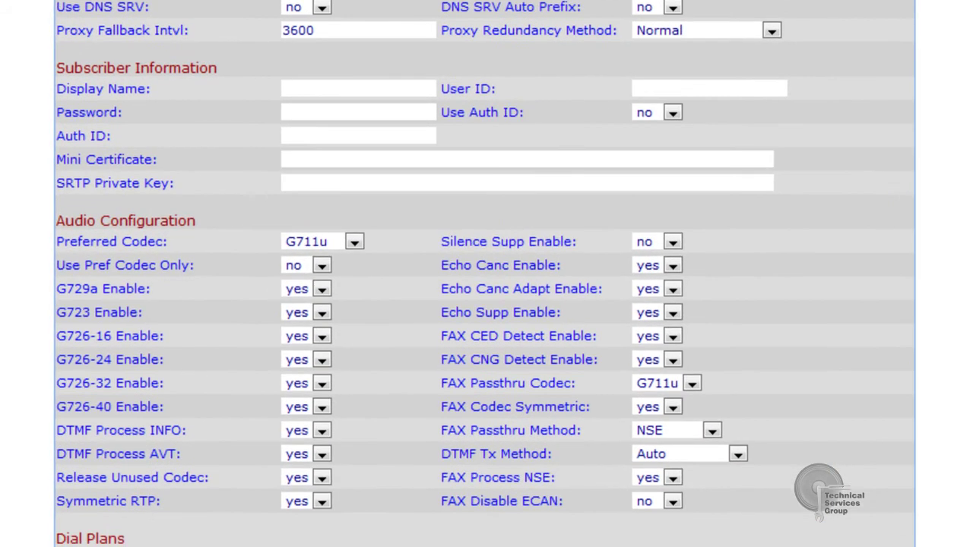
Set the PSTN line's Display Name and User ID to PRS and enter the password.
click(354, 89)
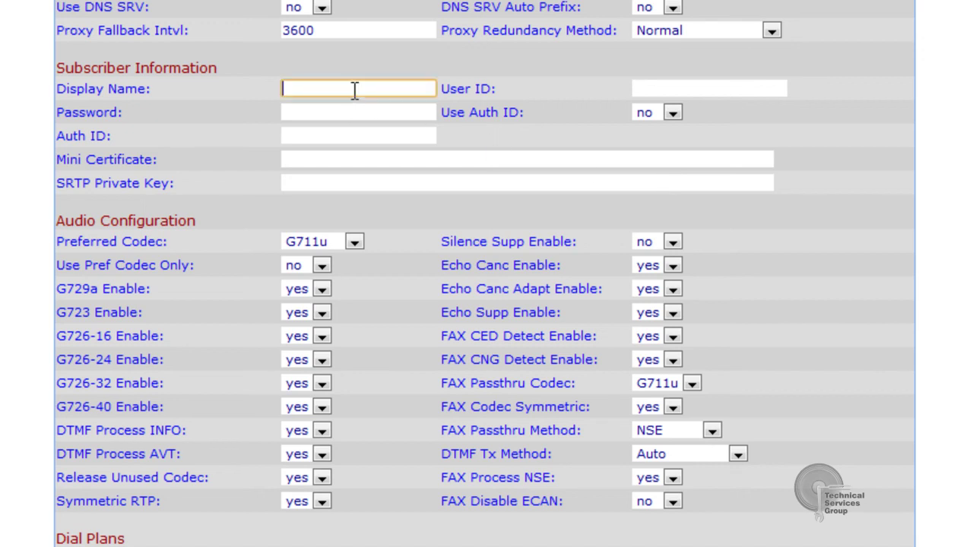
text(PRS)
key(Tab)
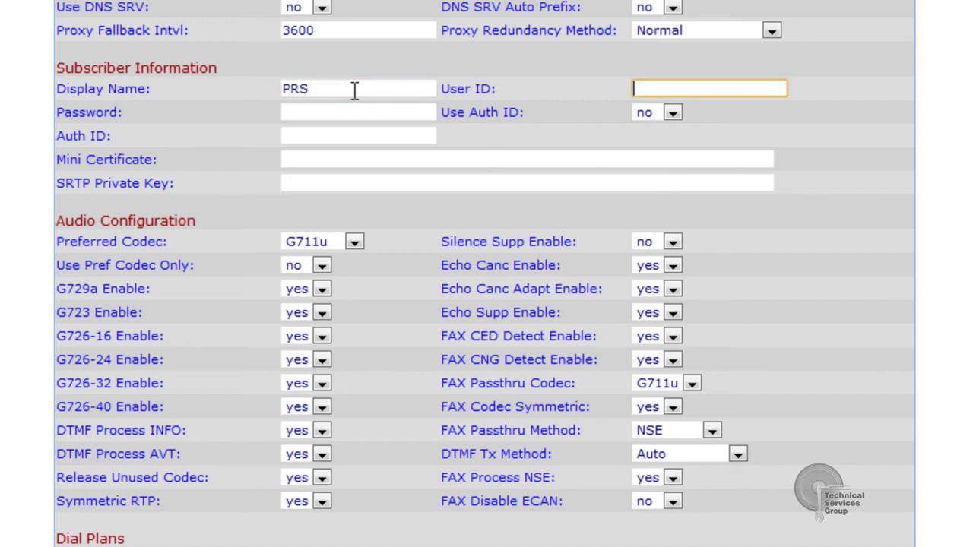
text(PRS)
key(Tab)
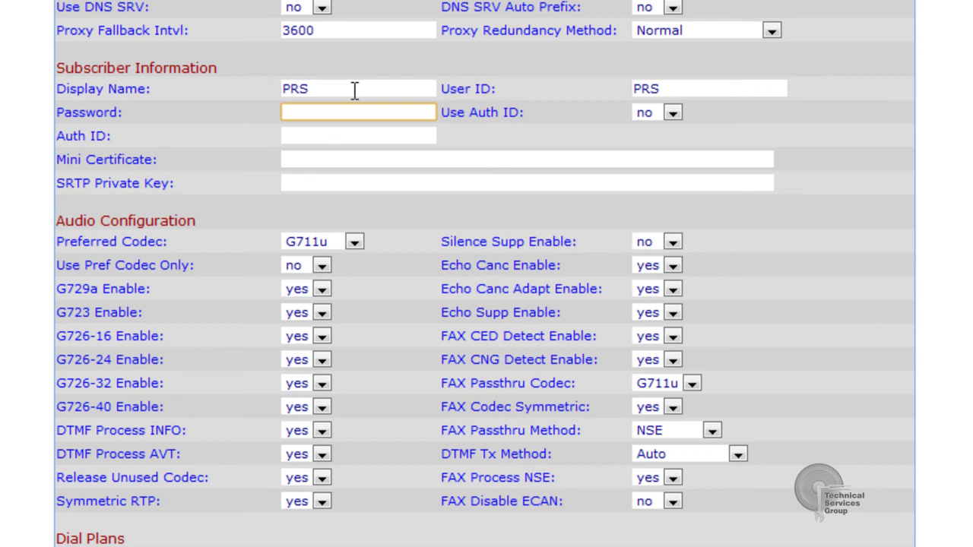
text(admin)
scroll(169, 482, down, 3)
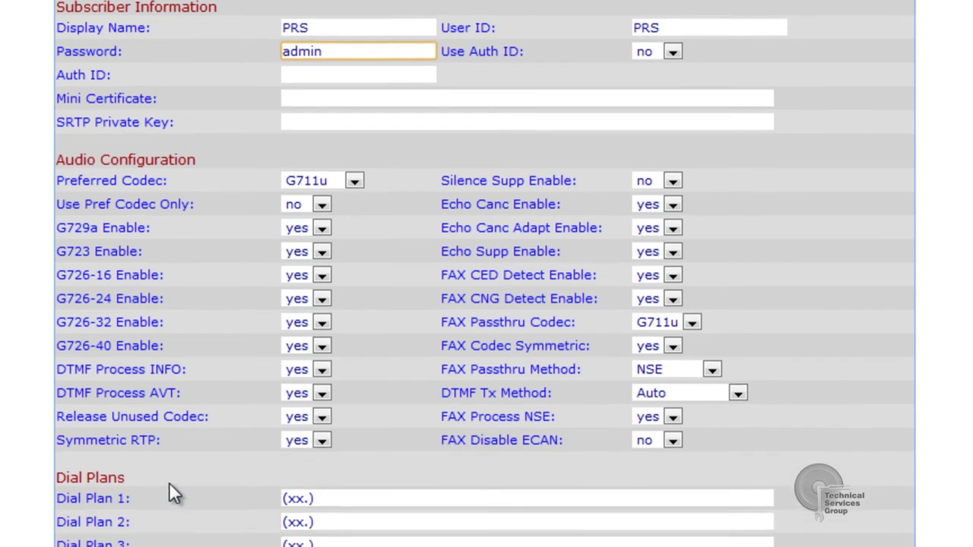
drag(121, 312, 58, 319)
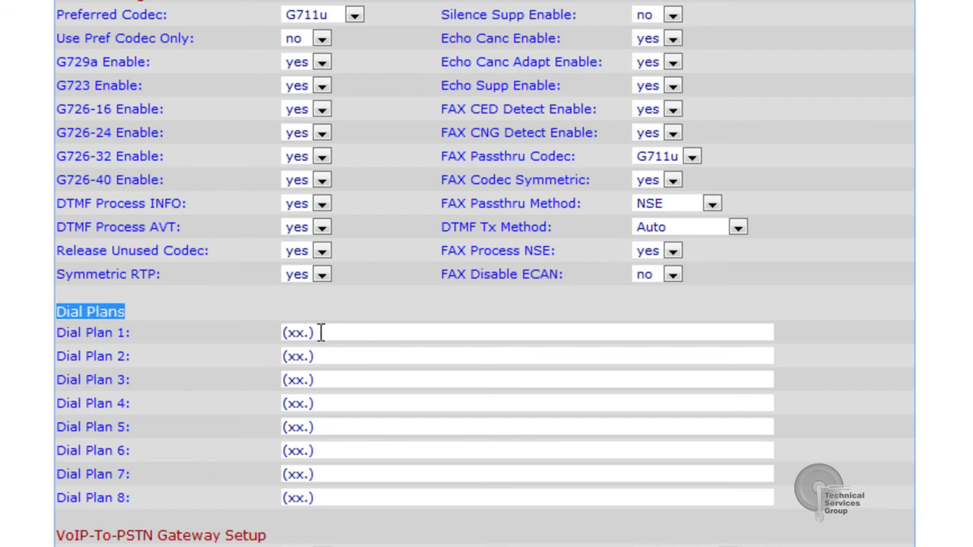
drag(322, 332, 281, 337)
text(S0<)
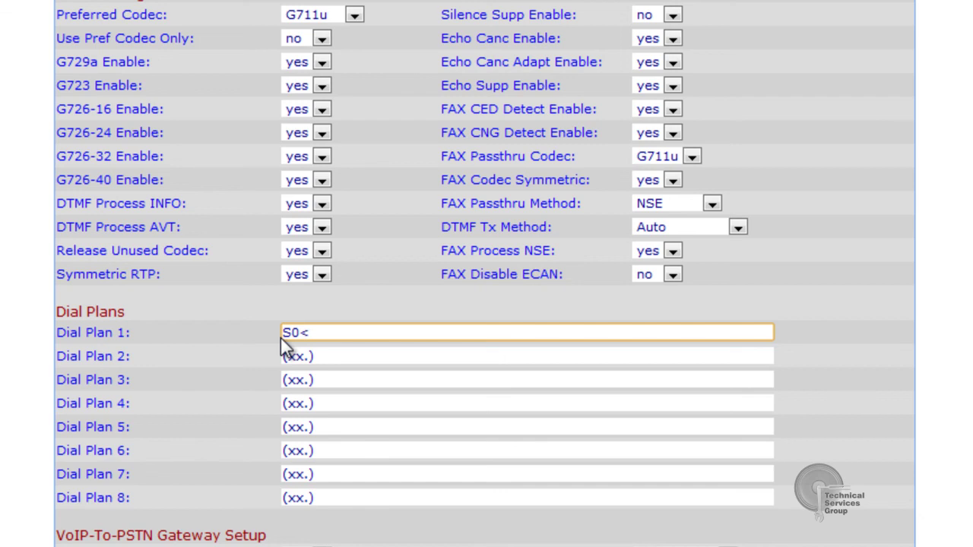
text(:1111@192.1681)
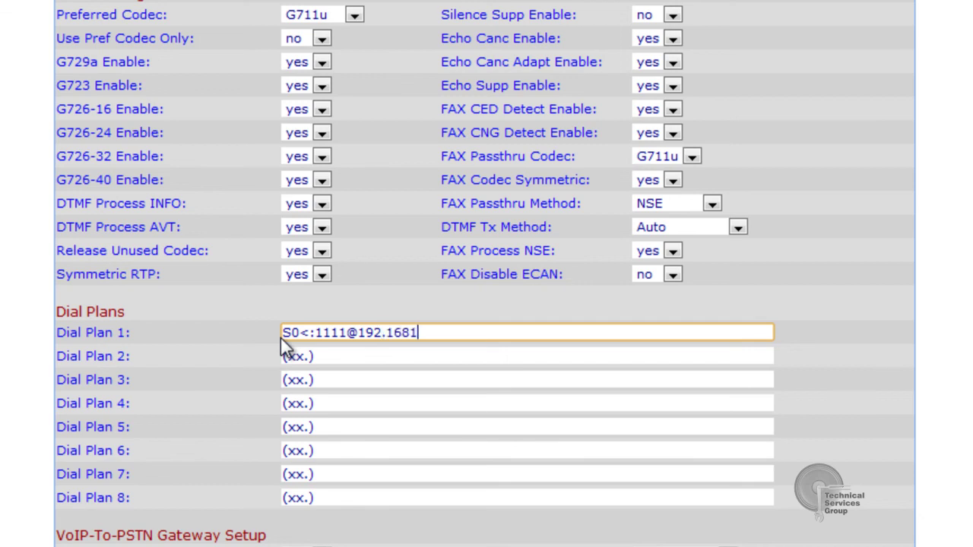
key(BackSpace)
text(.1.112)
drag(450, 332, 361, 340)
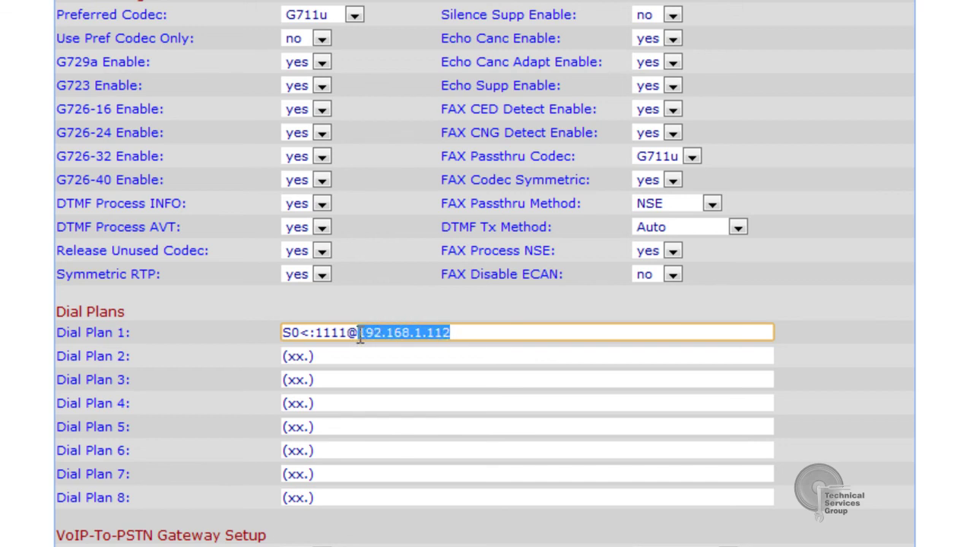
click(456, 332)
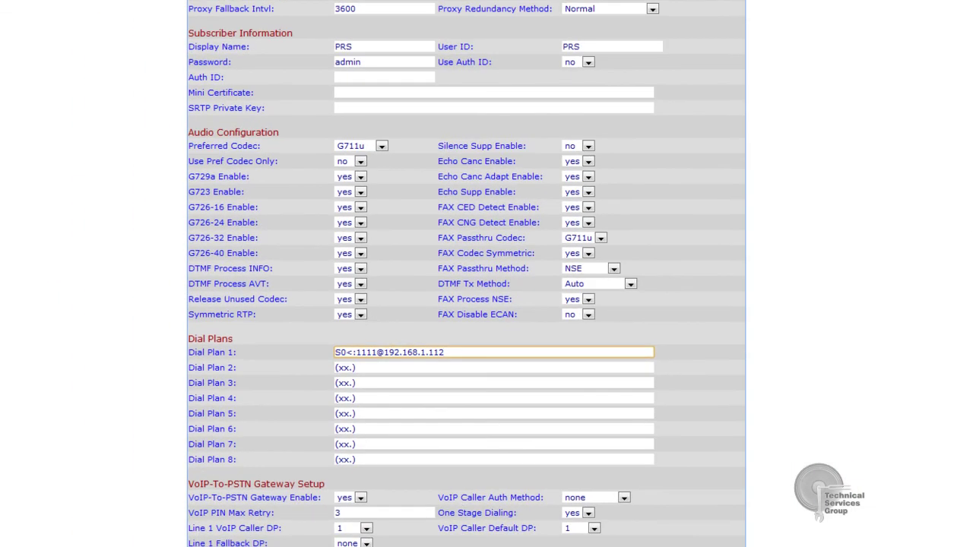
Change the PSTN Answer Delay under FXO Timer Values from 16 to 1.
scroll(466, 274, down, 6)
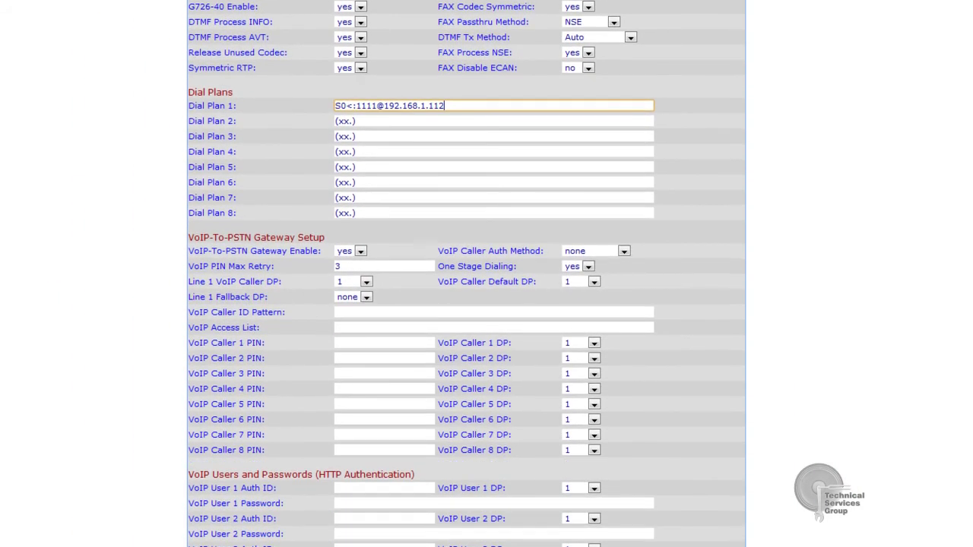
scroll(466, 273, down, 5)
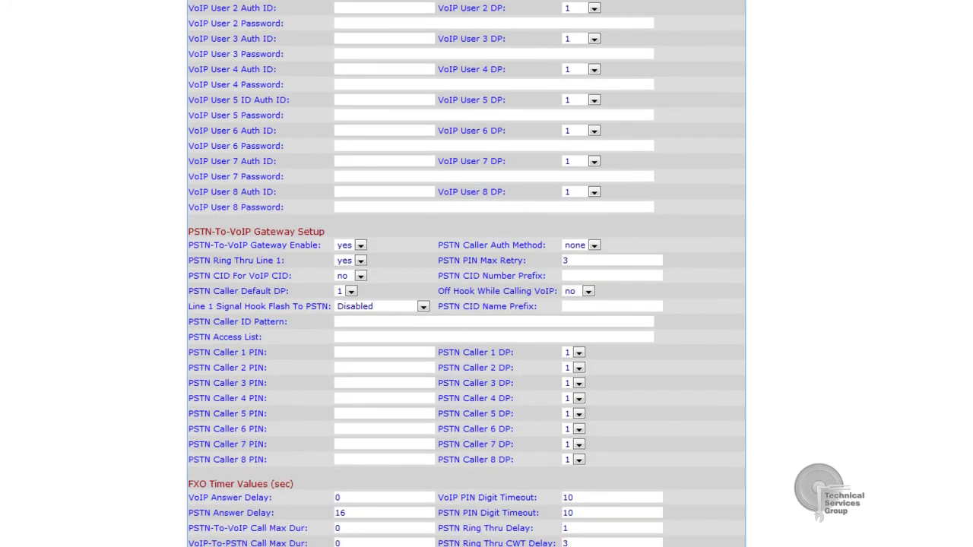
scroll(466, 274, down, 2)
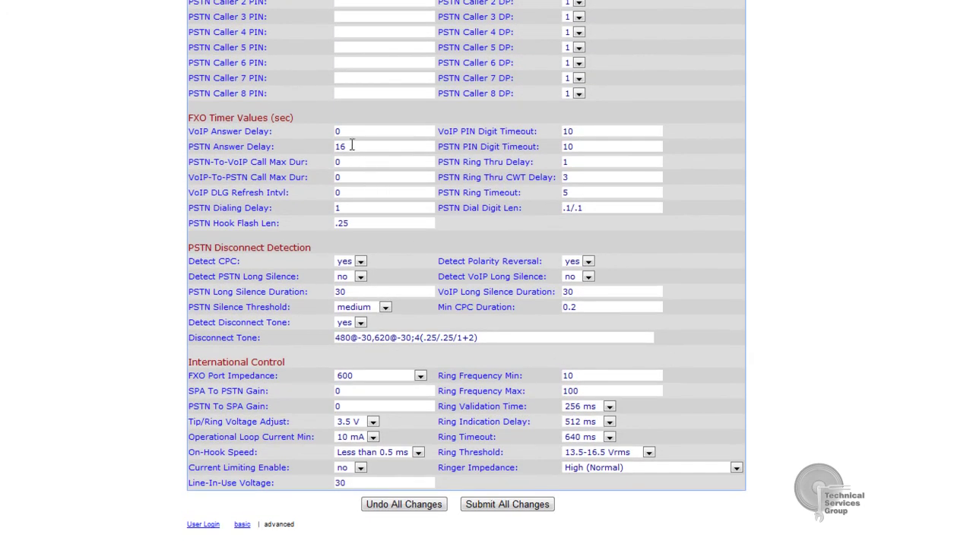
drag(349, 146, 336, 150)
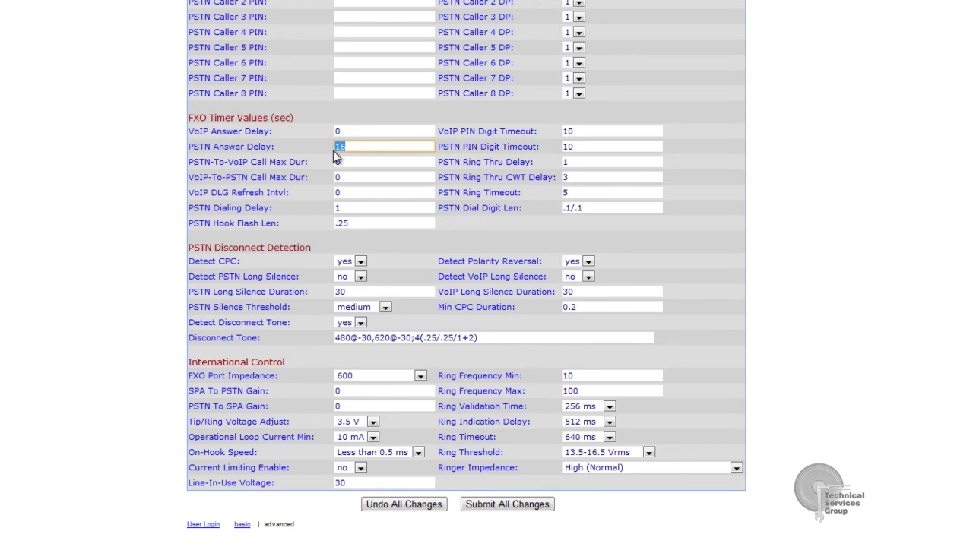
text(1)
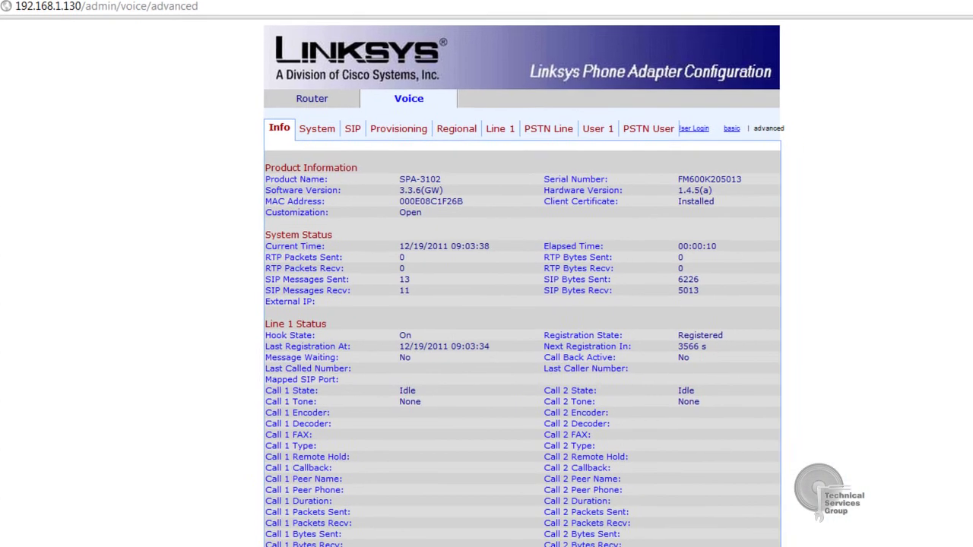
Verify the Registration State reads Registered under Line 1 Status and PSTN Line Status.
scroll(479, 304, down, 3)
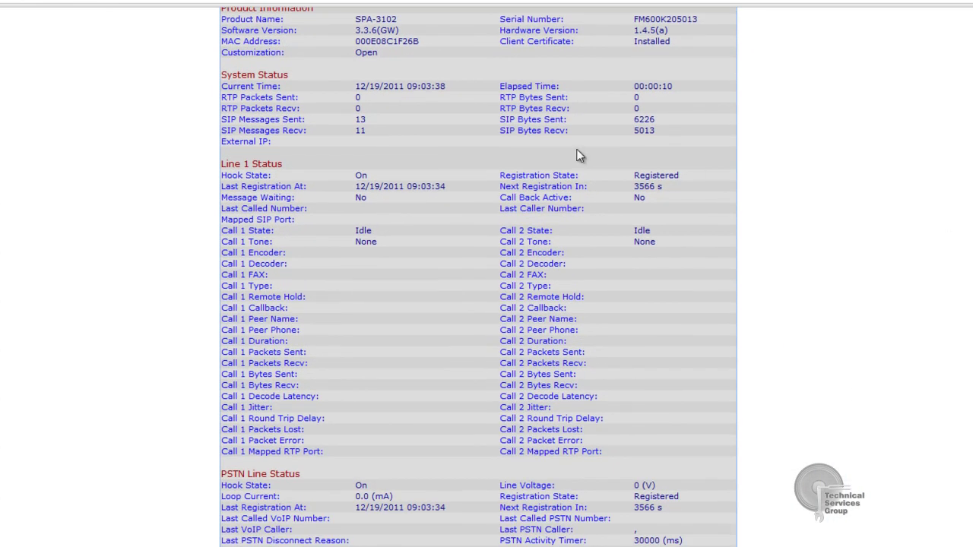
drag(701, 178, 629, 177)
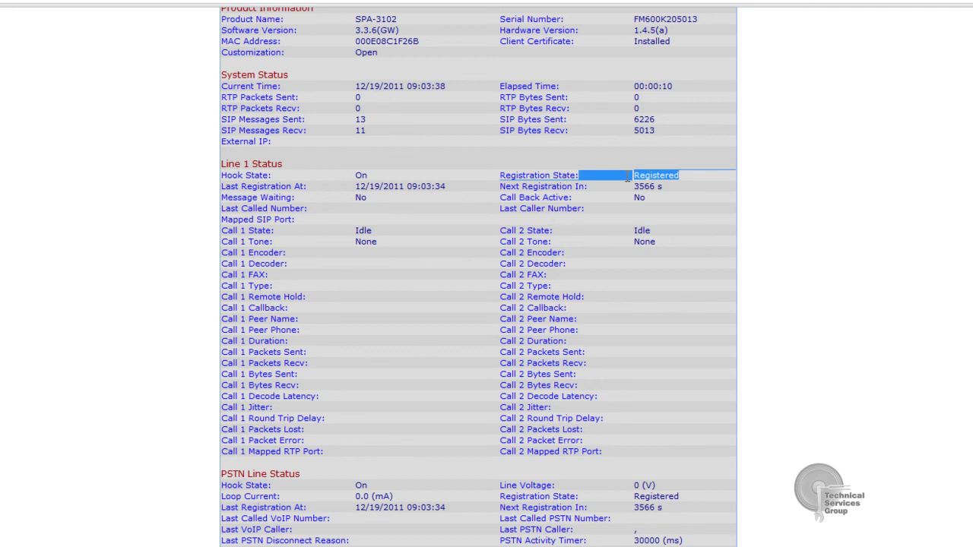
click(704, 489)
scroll(703, 449, down, 2)
scroll(703, 447, down, 2)
drag(688, 393, 608, 394)
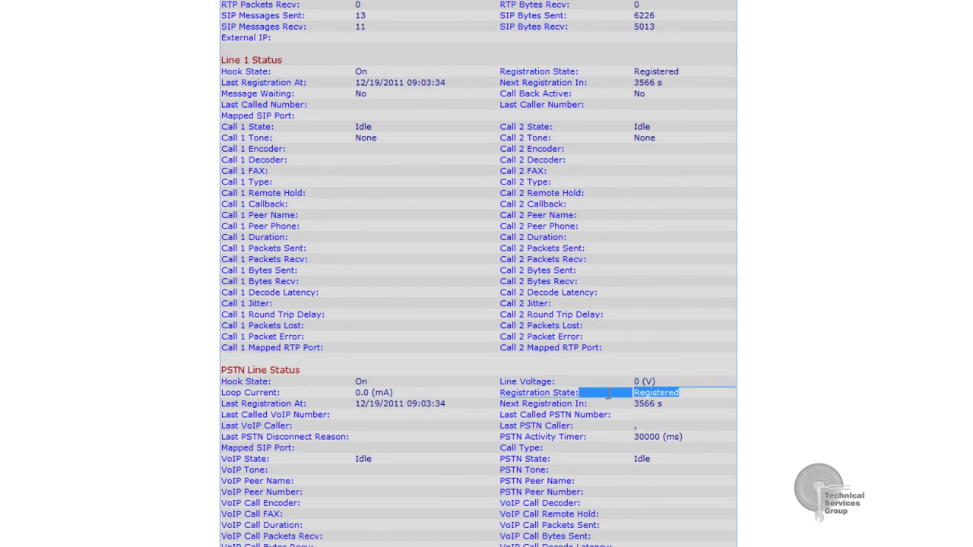
click(687, 392)
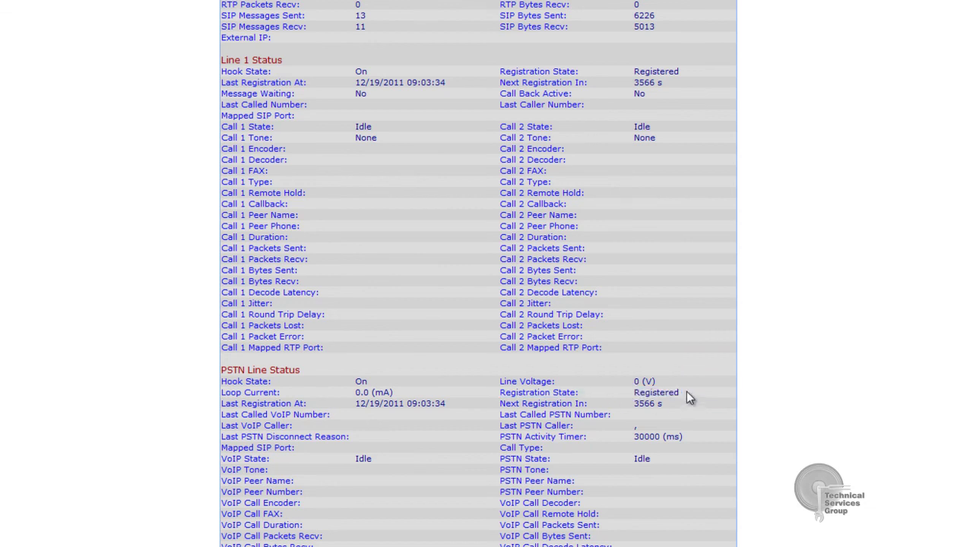